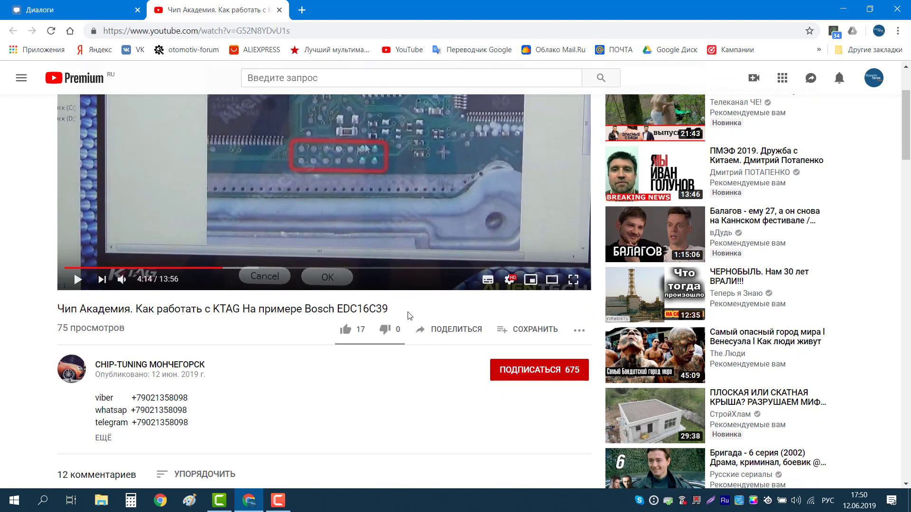
Open the CHIP-TUNING МОНЧЕГОРСК channel from the KTAG video's page and highlight the channel's name and web address.
scroll(406, 330, up, 3)
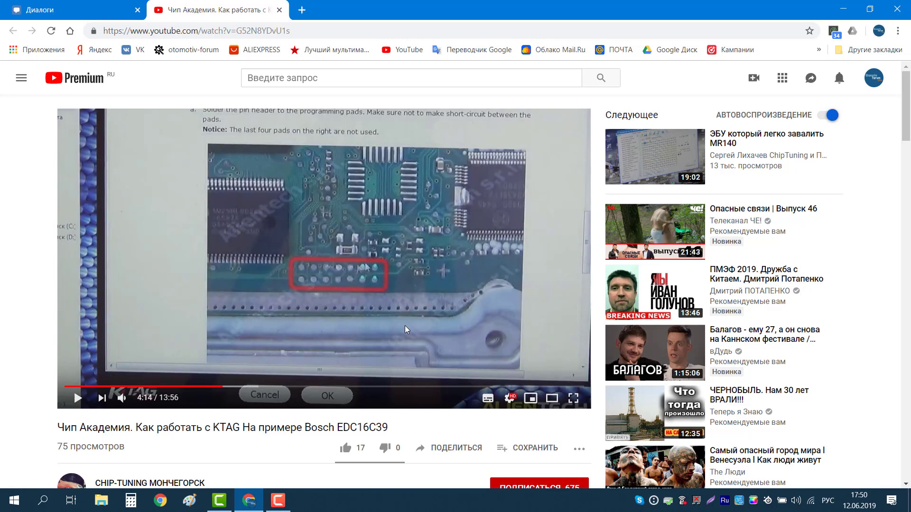
scroll(401, 328, down, 4)
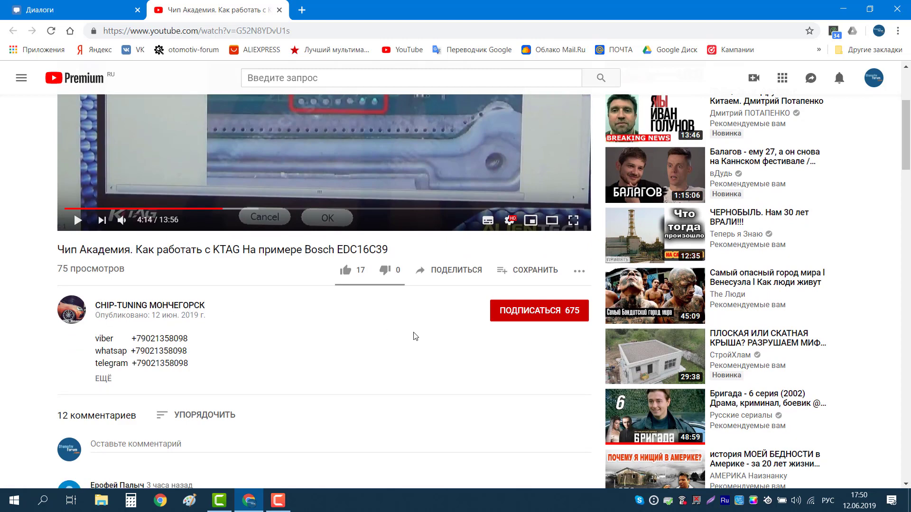
scroll(415, 337, down, 3)
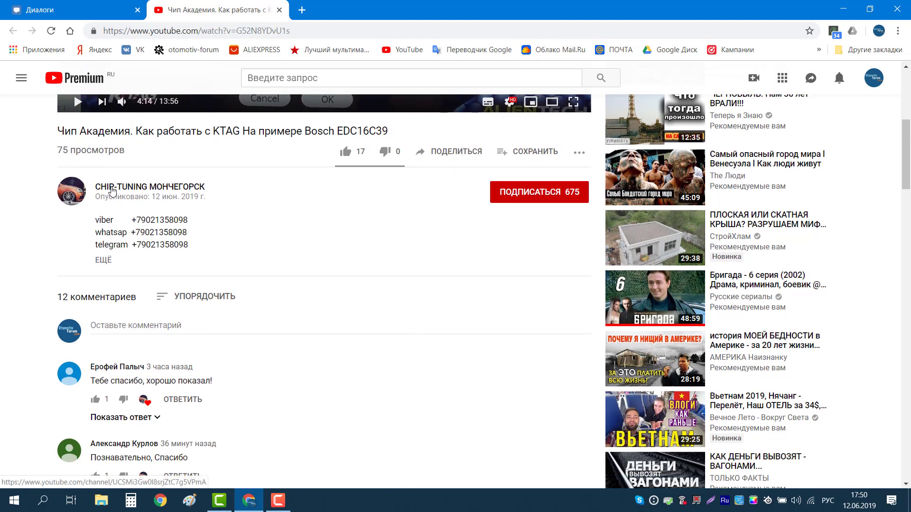
click(164, 191)
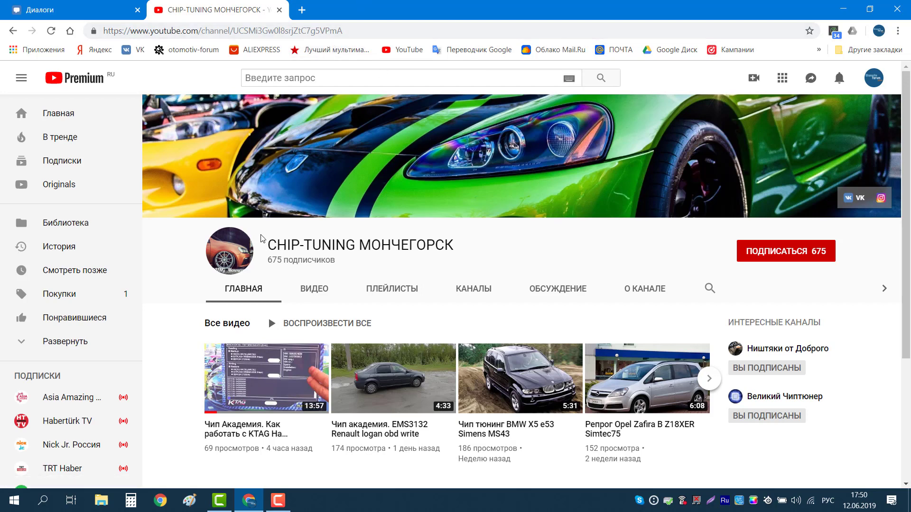
drag(269, 244, 483, 245)
click(366, 32)
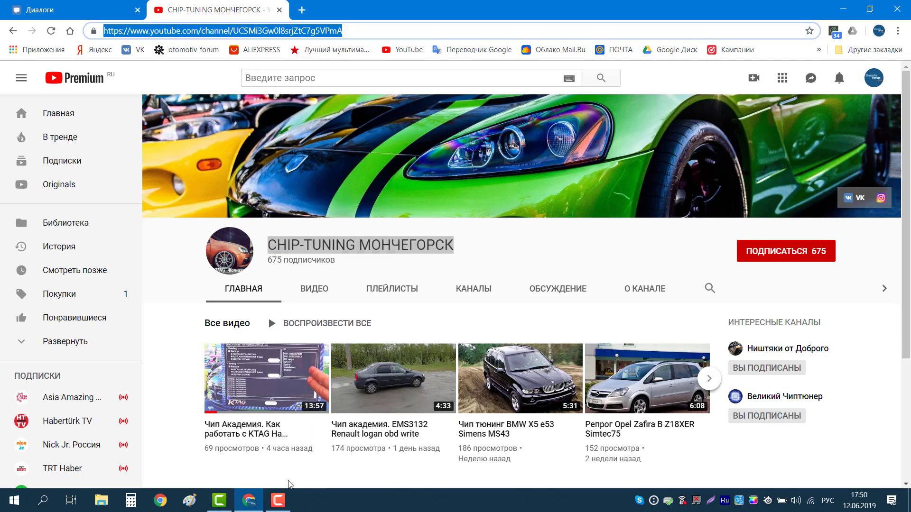
click(278, 500)
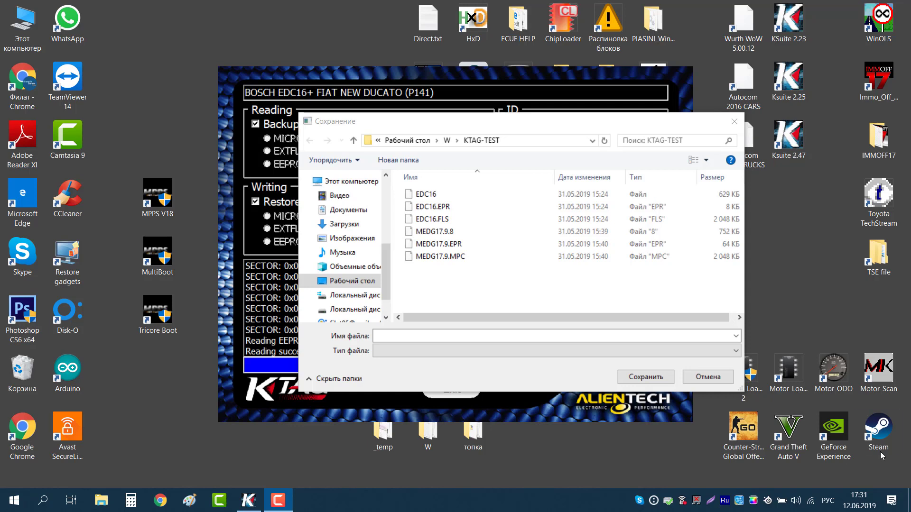
Look through the existing EDC16 and MEDG17.9 backup files in the KTAG-TEST folder while choosing where to save the read data.
click(444, 195)
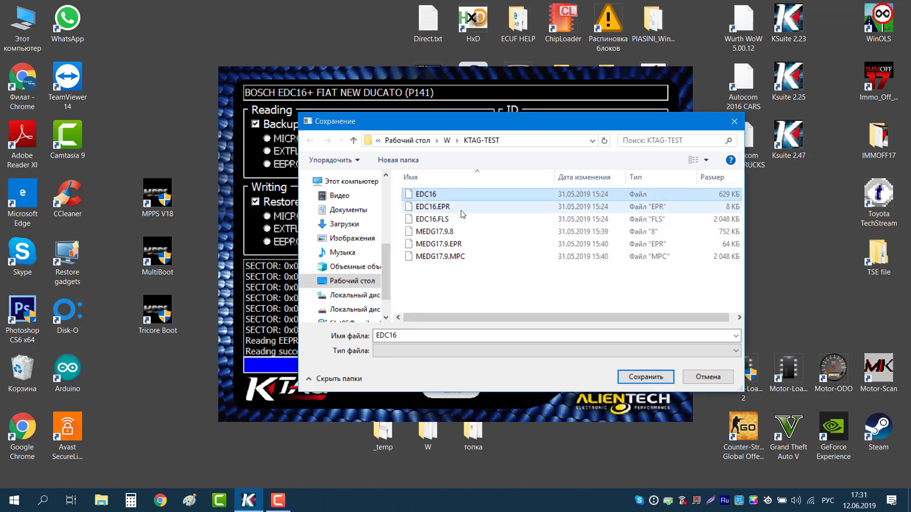
click(458, 207)
click(458, 219)
click(450, 195)
click(454, 207)
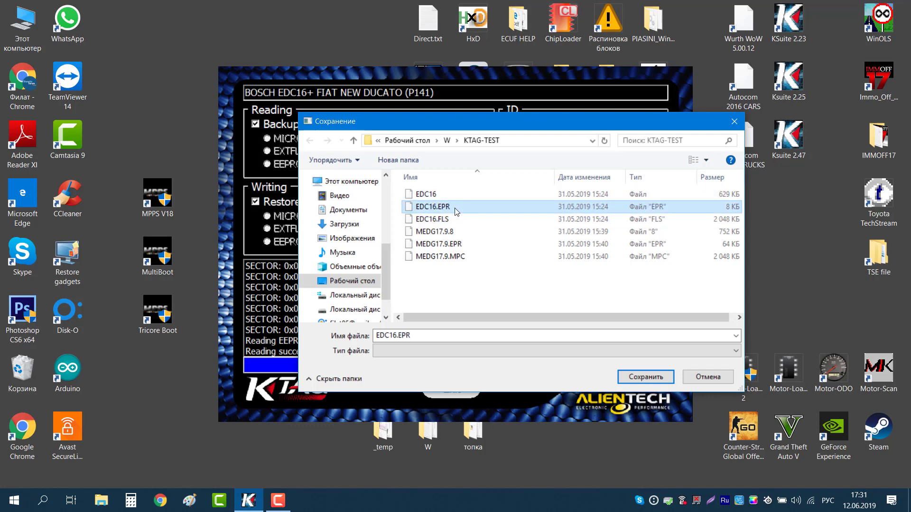
click(452, 219)
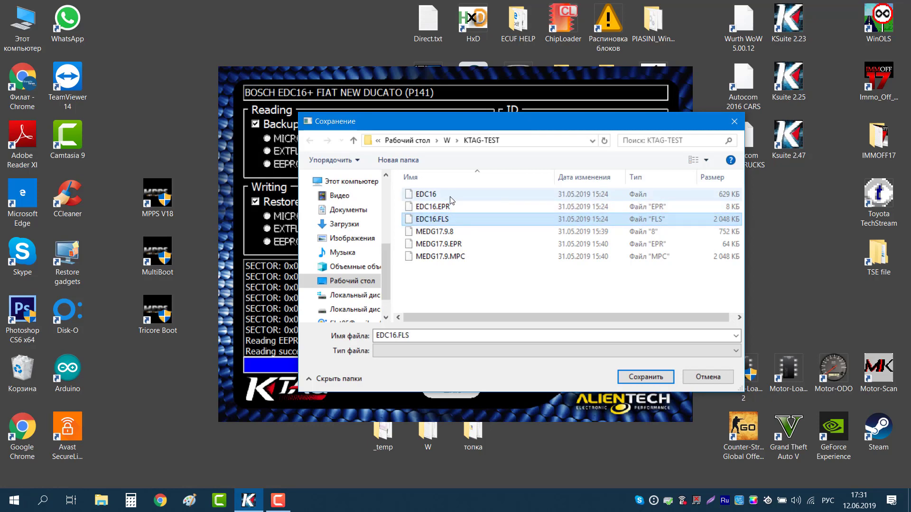
click(452, 195)
click(456, 207)
click(460, 219)
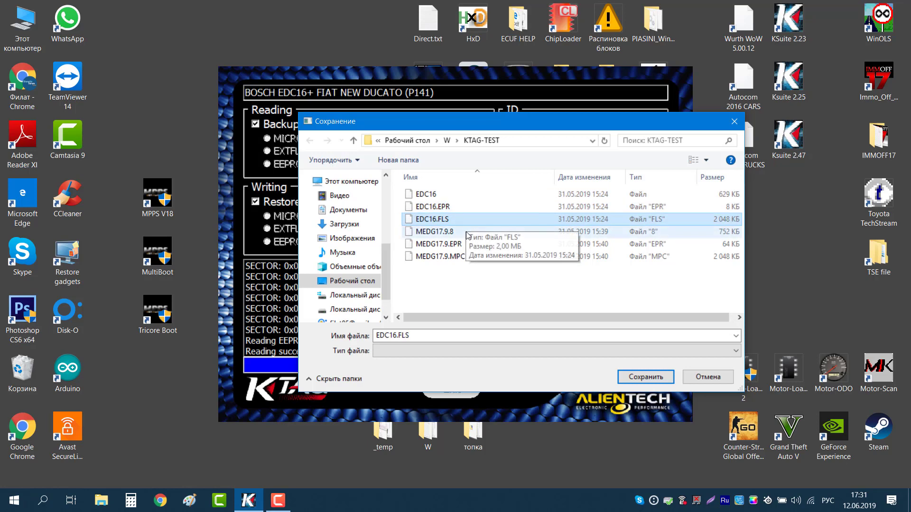
click(467, 233)
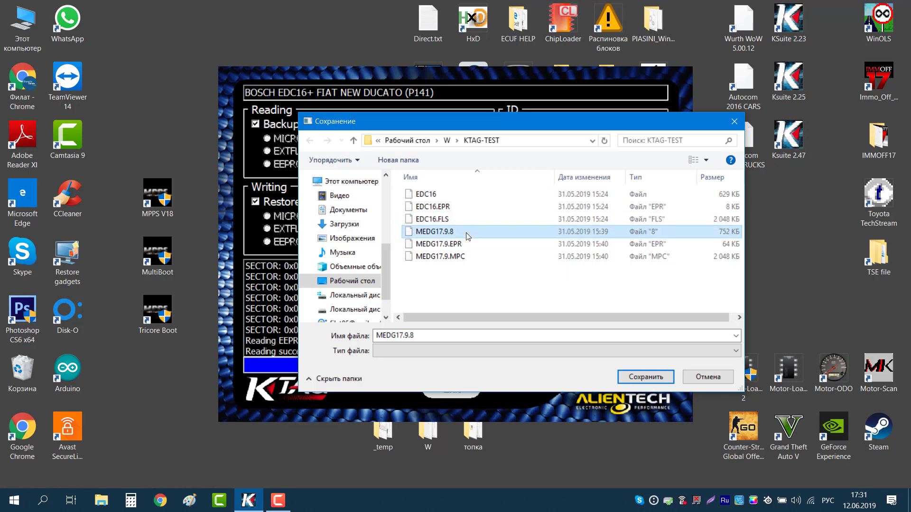
click(467, 244)
click(468, 256)
click(466, 244)
click(461, 231)
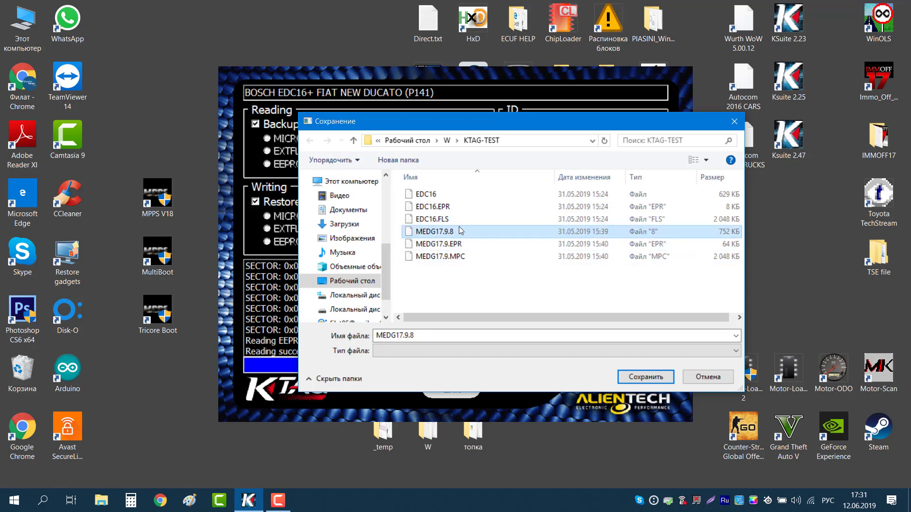
Save the ECU backup in the KTAG-TEST folder as EDC16_2 and decline saving the files separately.
click(436, 194)
double_click(419, 336)
click(418, 336)
text(_)
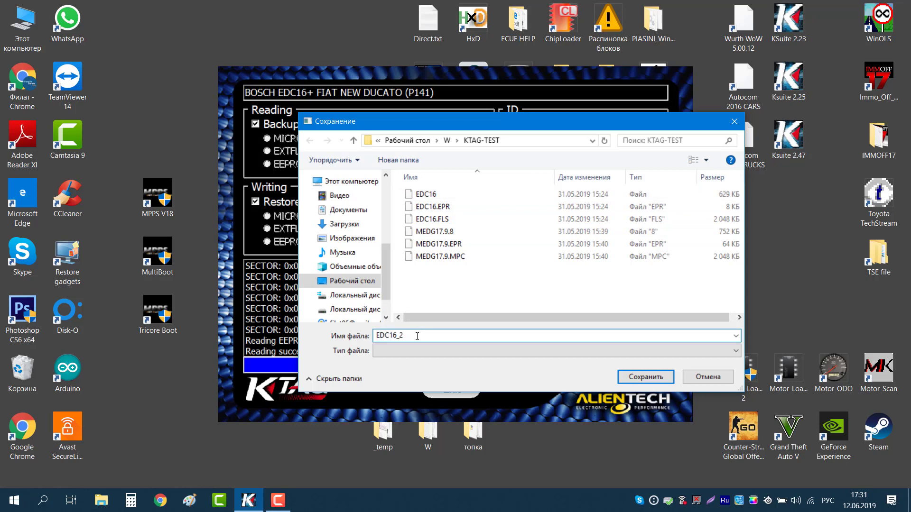
text(2)
click(641, 377)
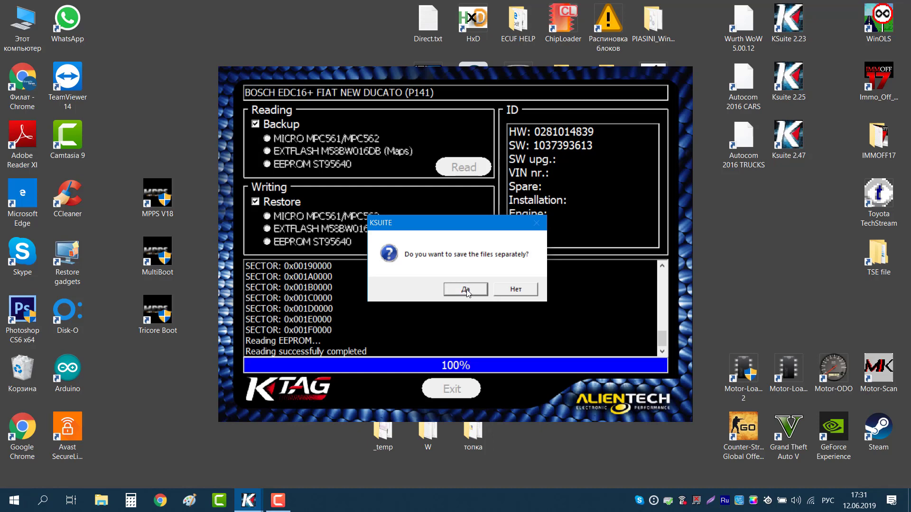
click(517, 289)
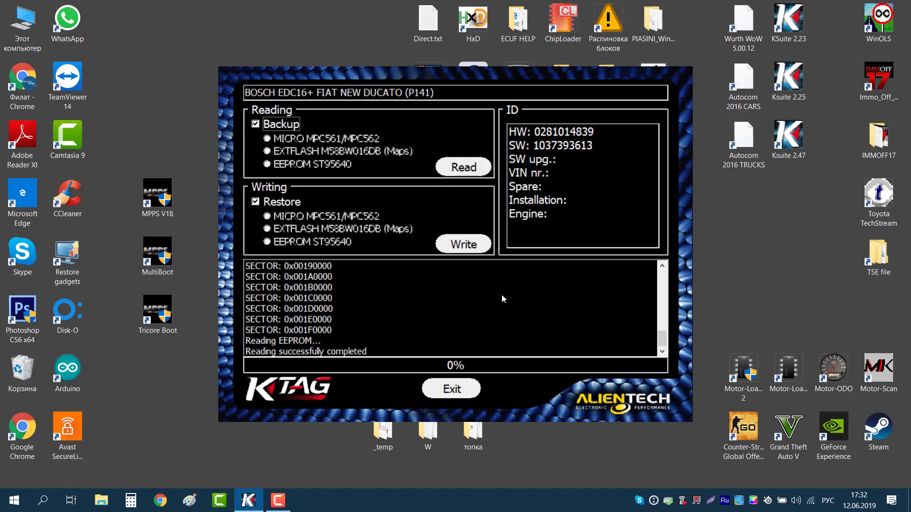
click(278, 500)
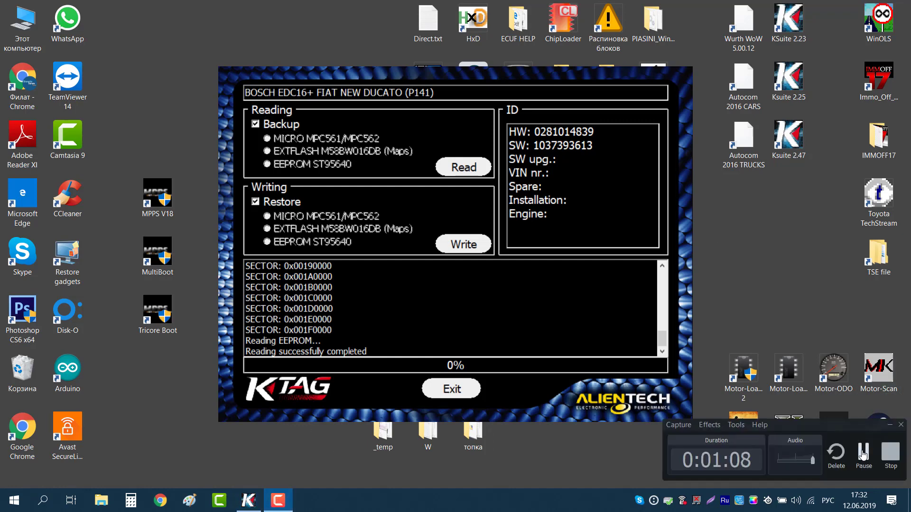
click(864, 455)
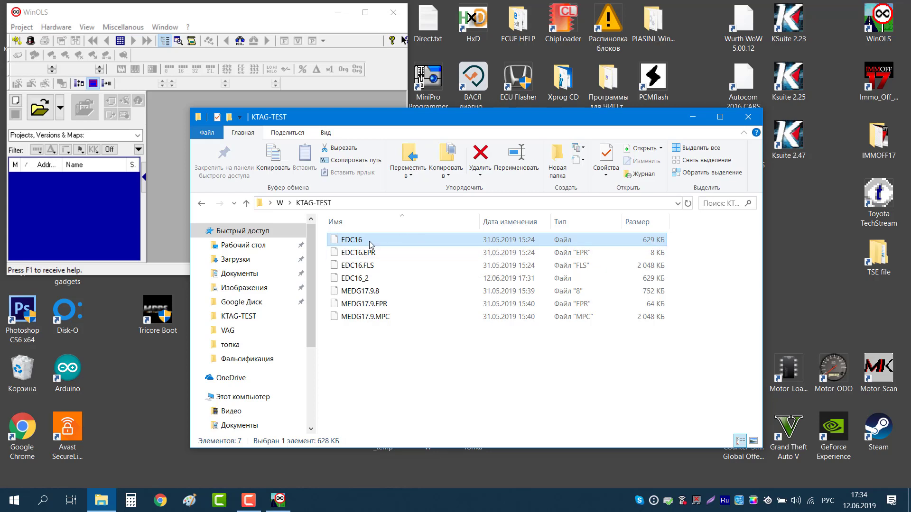
Import EDC16.FLS from the KTAG-TEST folder into WinOLS as a new project, cancelling the Checksums dialog and accepting the project properties.
click(384, 266)
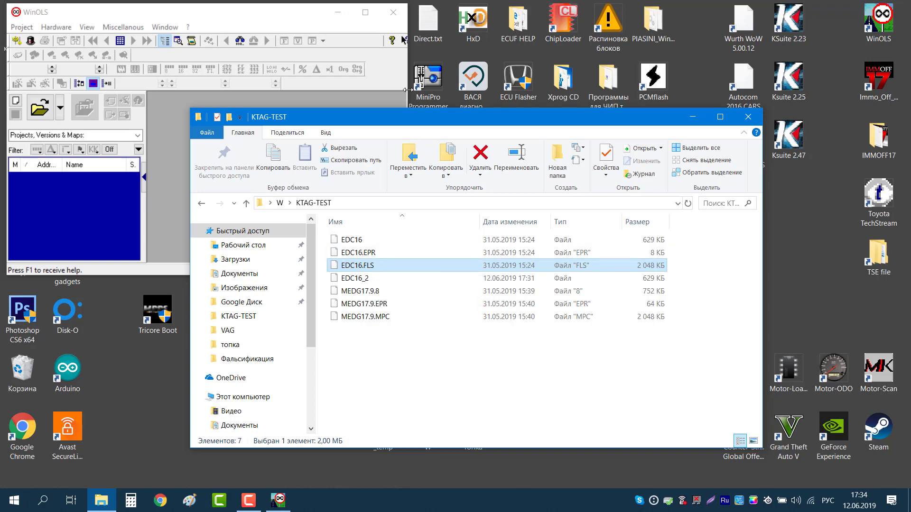
drag(413, 123, 537, 148)
drag(481, 291, 201, 156)
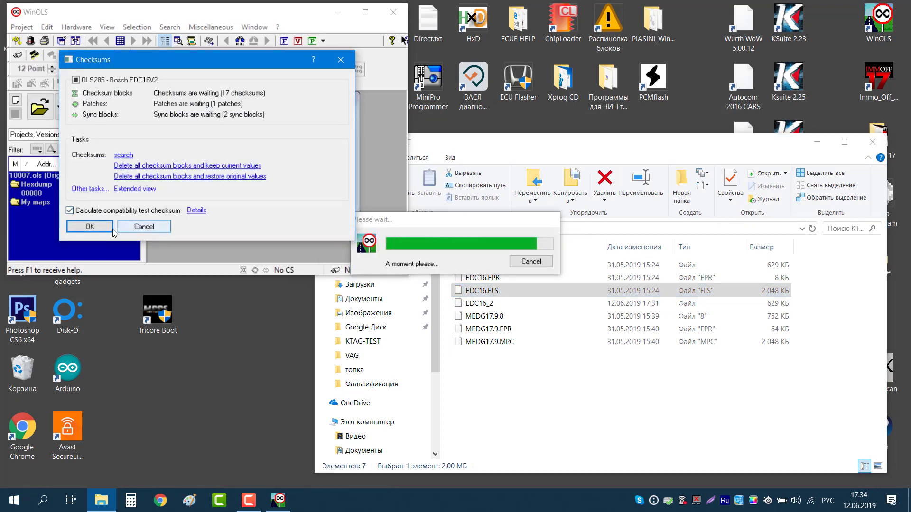
click(158, 227)
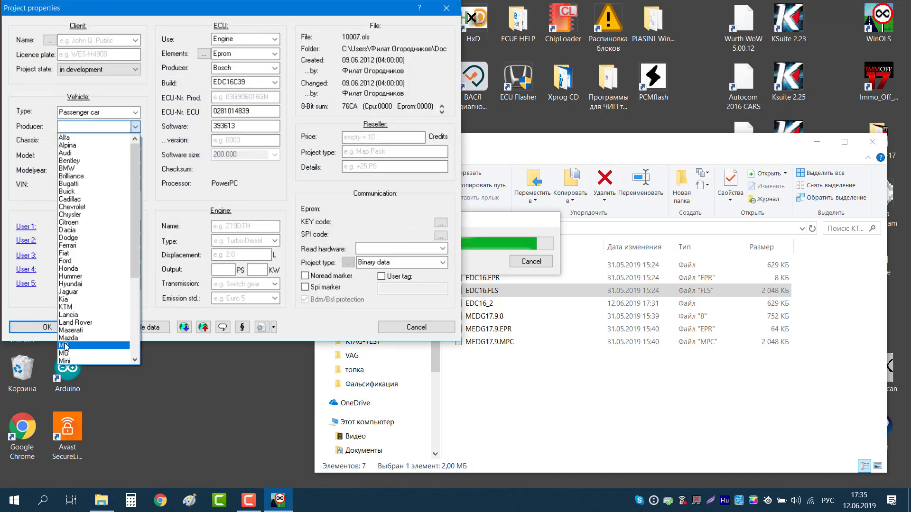
click(41, 329)
click(41, 328)
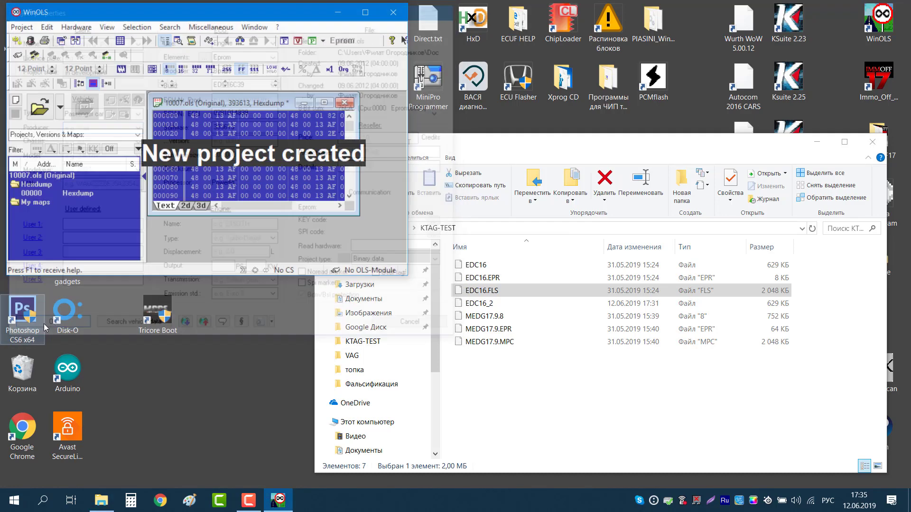
Maximise WinOLS and the hexdump of the imported flash file, and examine the detected Bosch II 16x20 maps and other map areas.
key(super+Up)
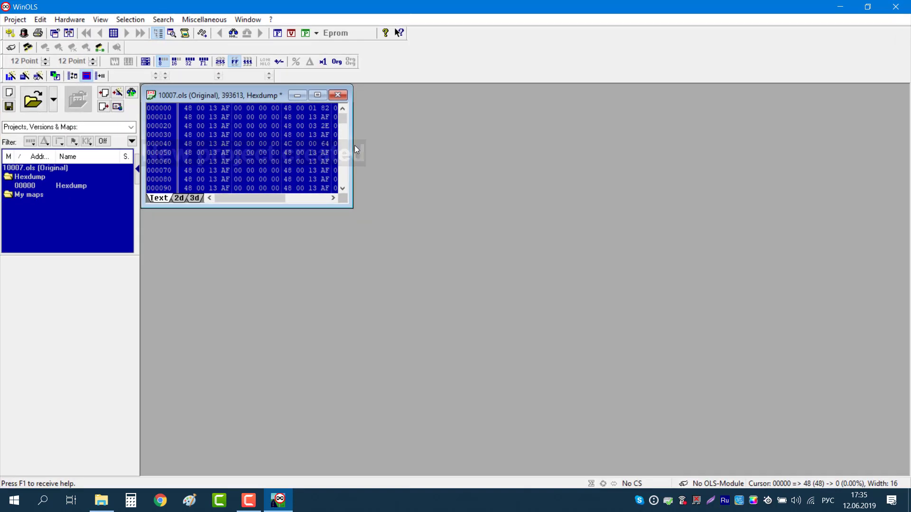
click(322, 95)
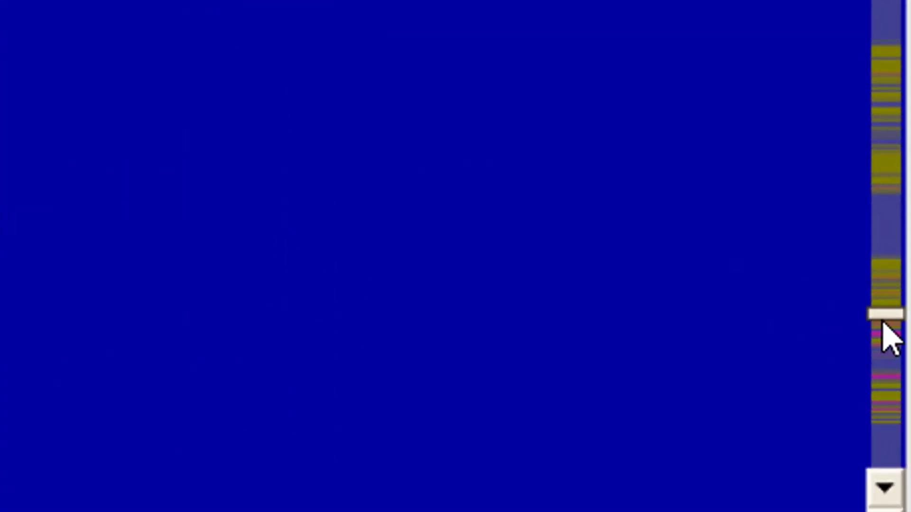
click(886, 327)
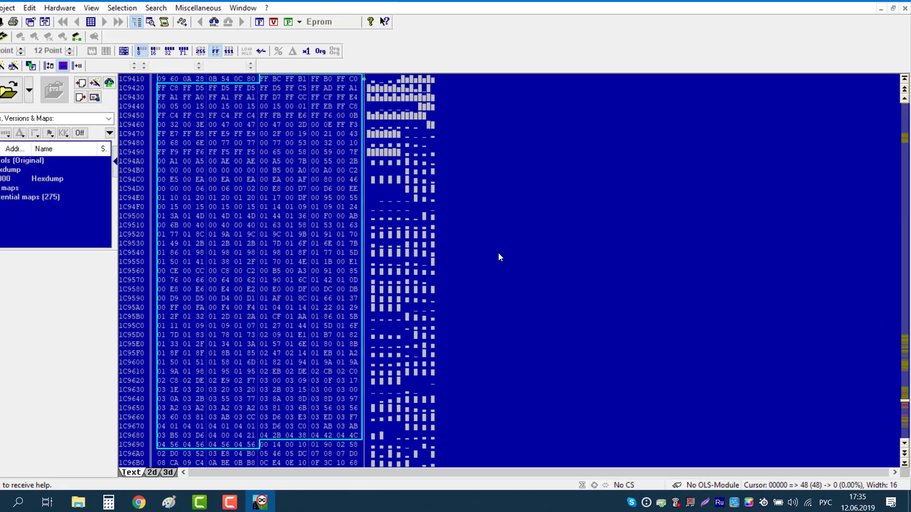
scroll(498, 252, down, 10)
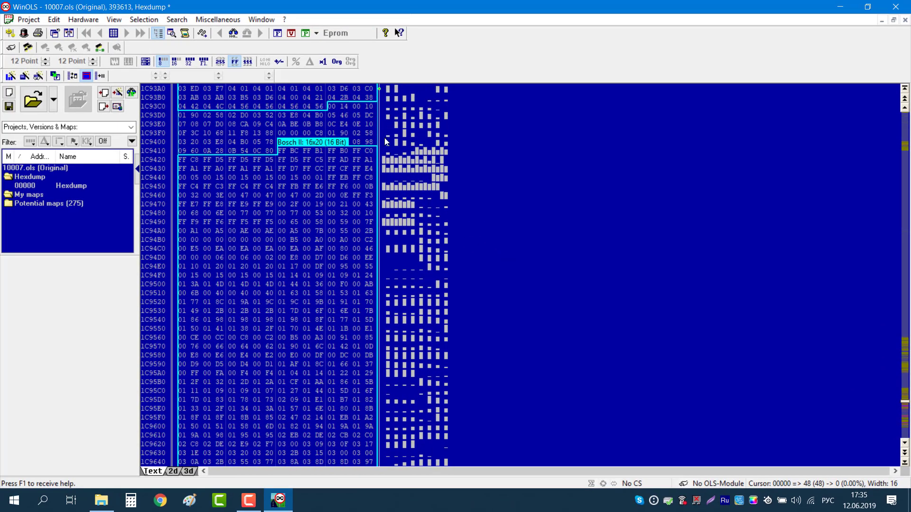
scroll(398, 211, down, 5)
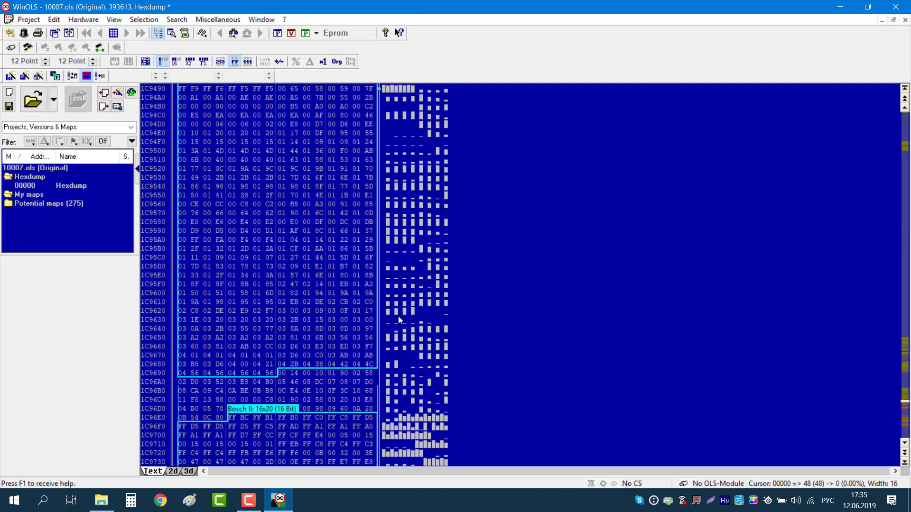
scroll(398, 317, down, 19)
scroll(398, 319, down, 14)
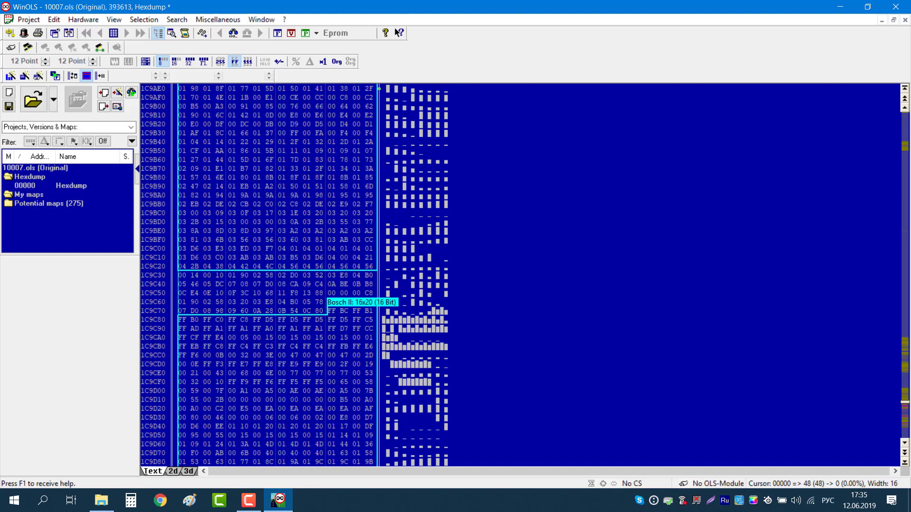
triple_click(906, 280)
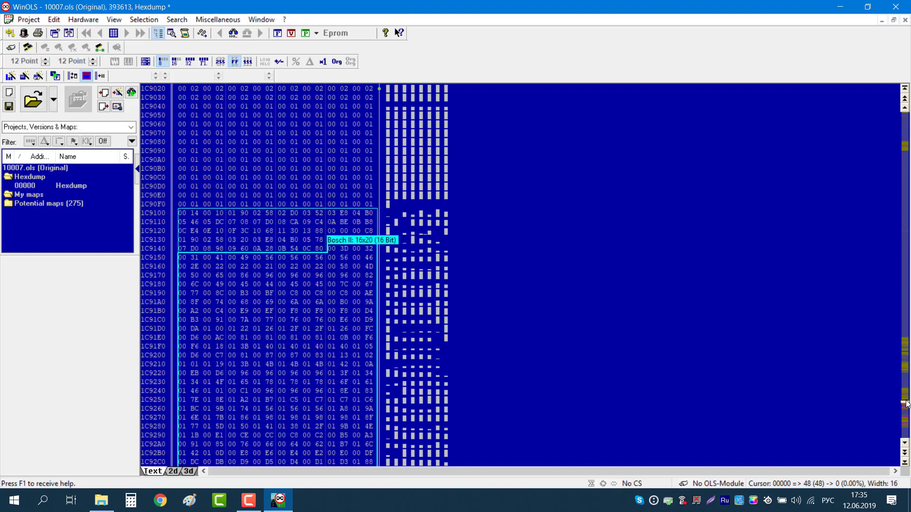
click(908, 307)
drag(908, 308, 907, 419)
Cancel the request to save changes on closing WinOLS and minimise the program instead.
click(895, 7)
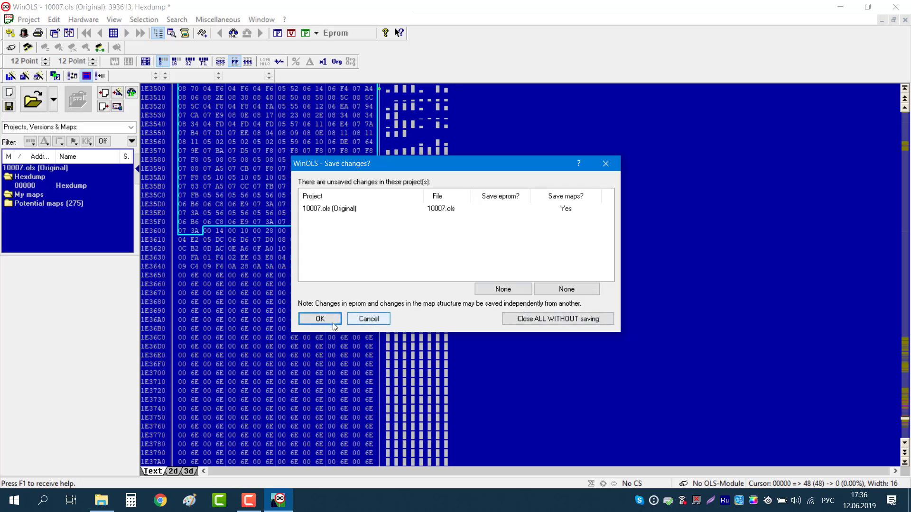
click(369, 320)
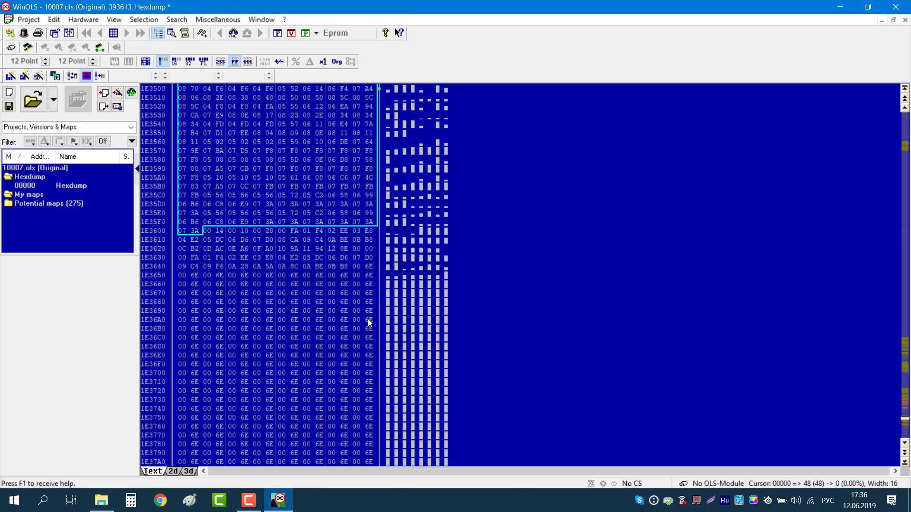
click(839, 7)
Compare the EDC16, EDC16.EPR, EDC16_2 and MEDG17.9.8 files in the KTAG-TEST folder.
drag(626, 142, 464, 101)
click(334, 237)
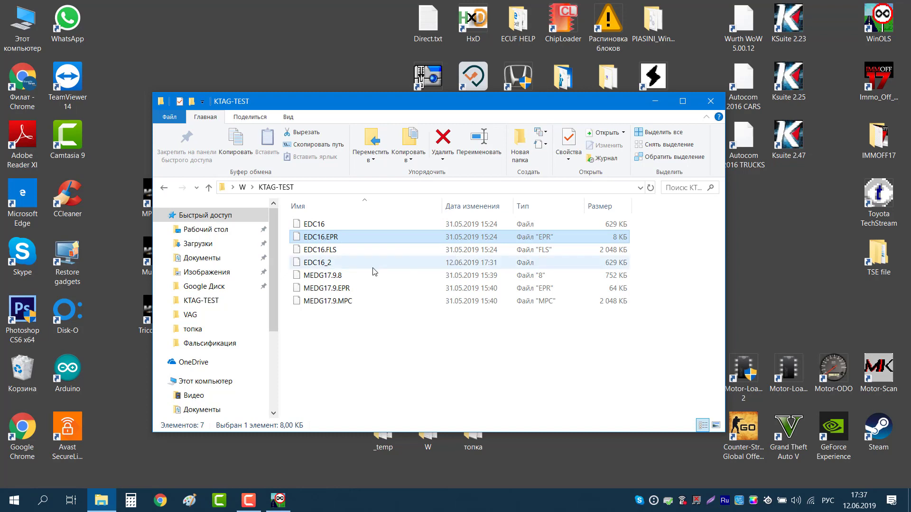
click(317, 224)
click(330, 264)
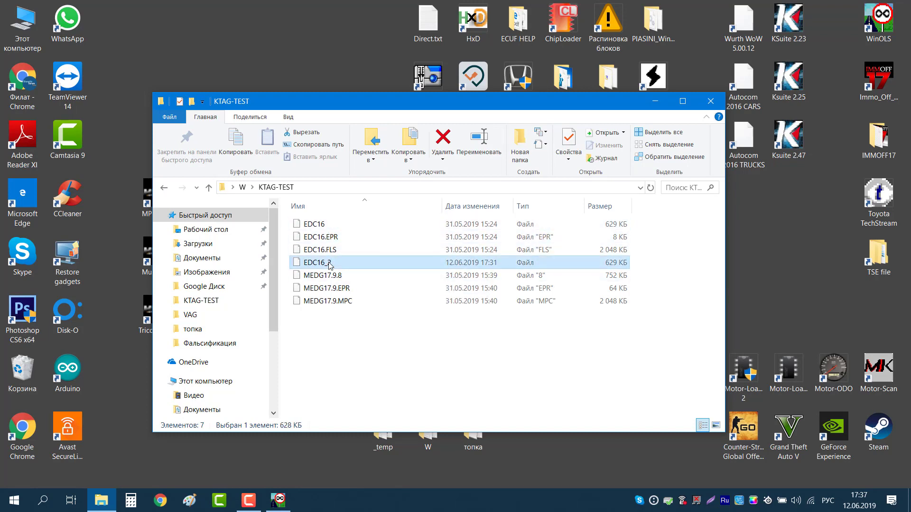
click(338, 226)
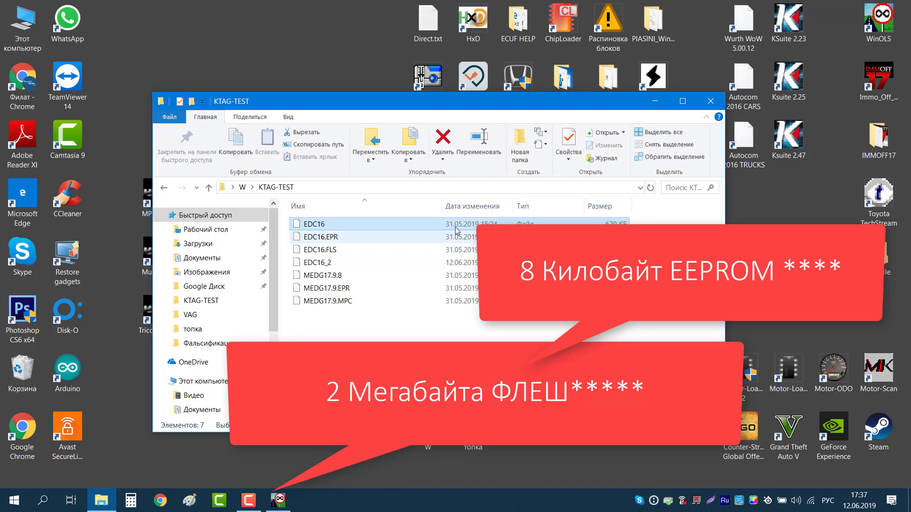
click(341, 264)
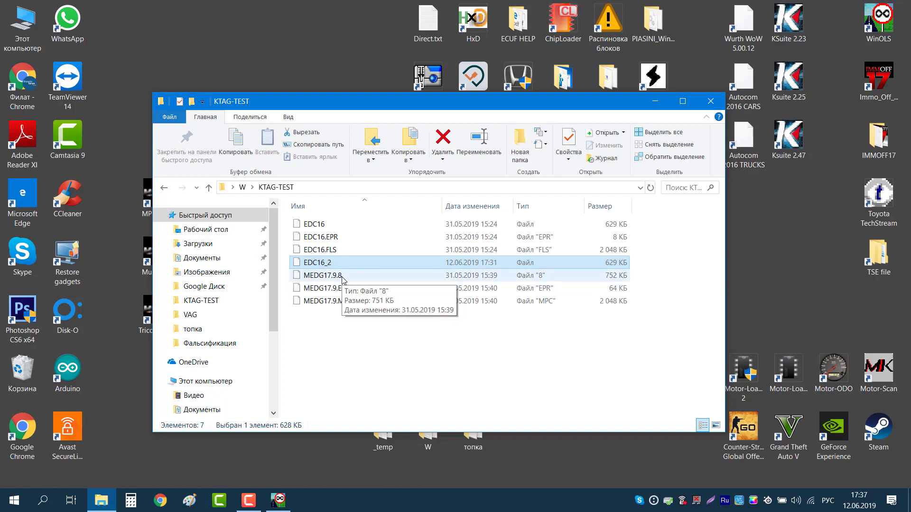
click(397, 282)
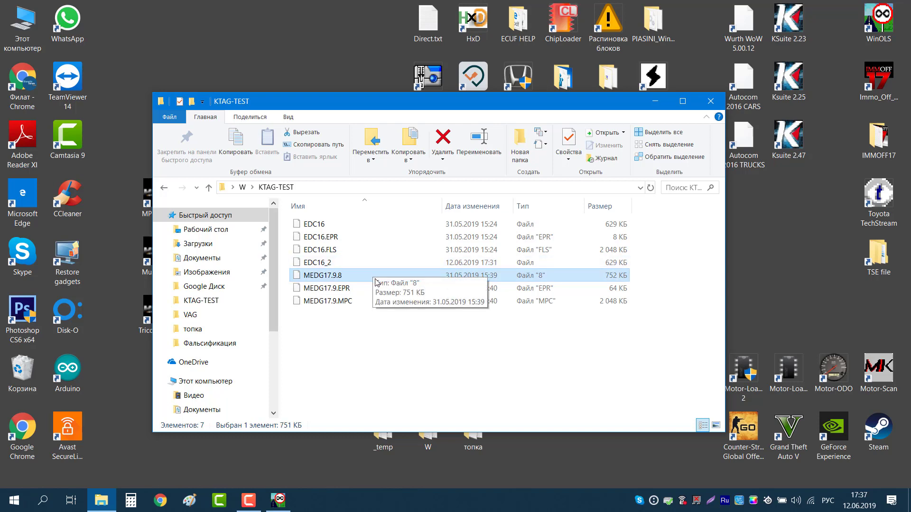
Compare the MEDG17.9.EPR and MEDG17.9.MPC files with EDC16.FLS and EDC16_2 in the KTAG-TEST folder.
click(350, 289)
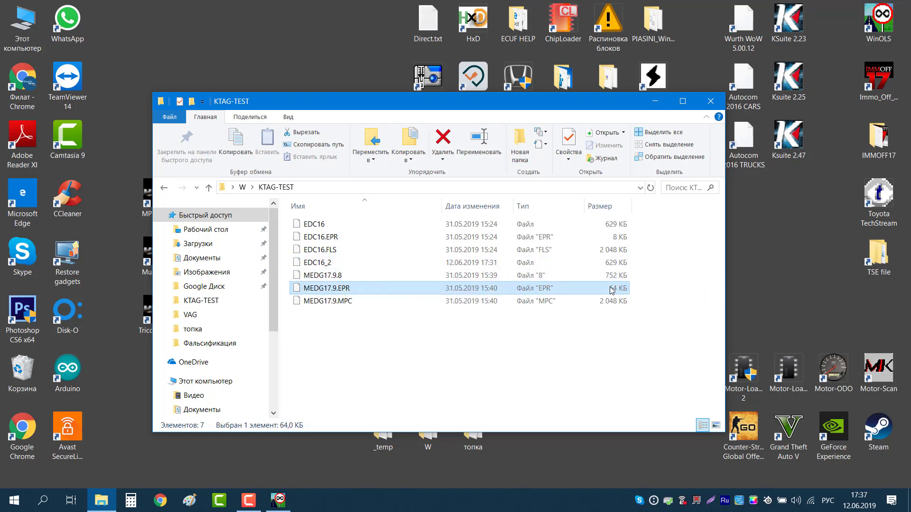
click(374, 307)
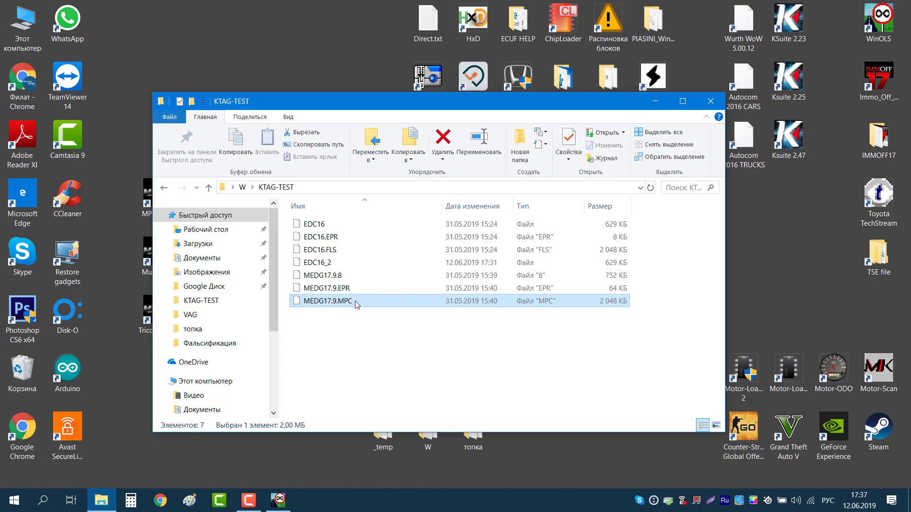
click(341, 252)
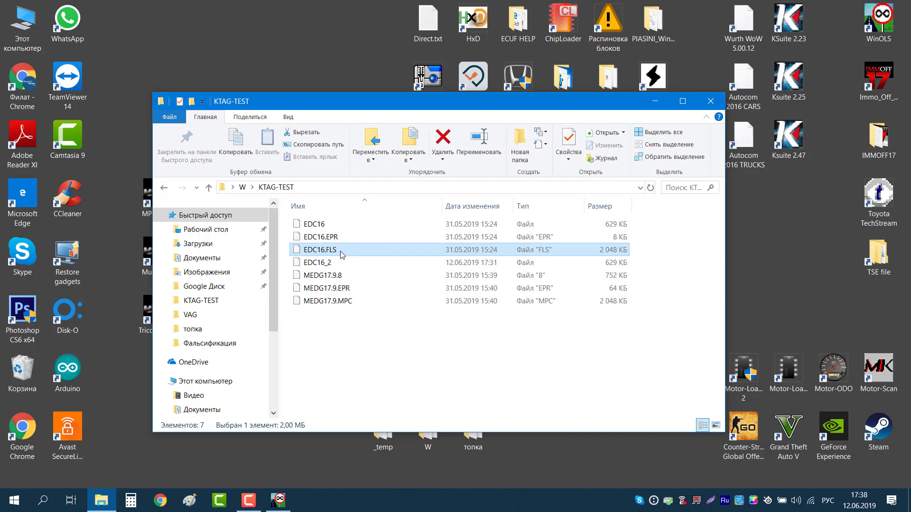
click(346, 304)
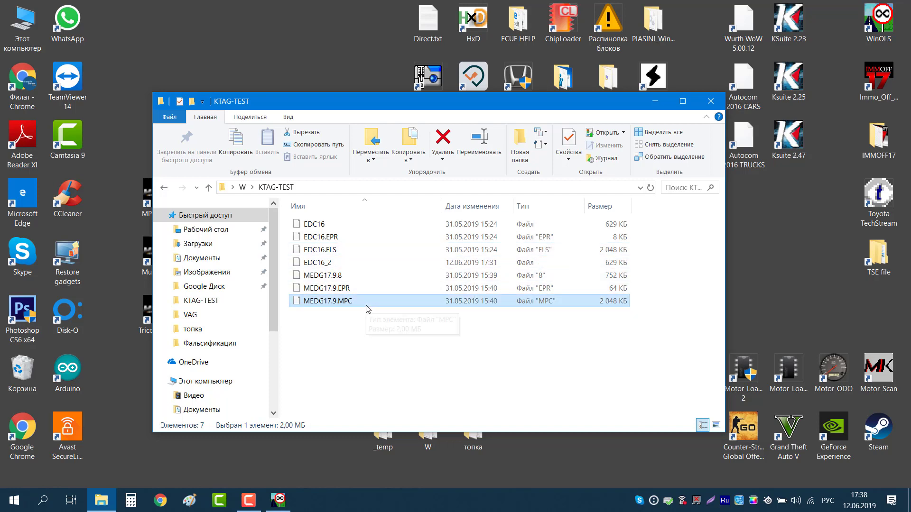
click(332, 263)
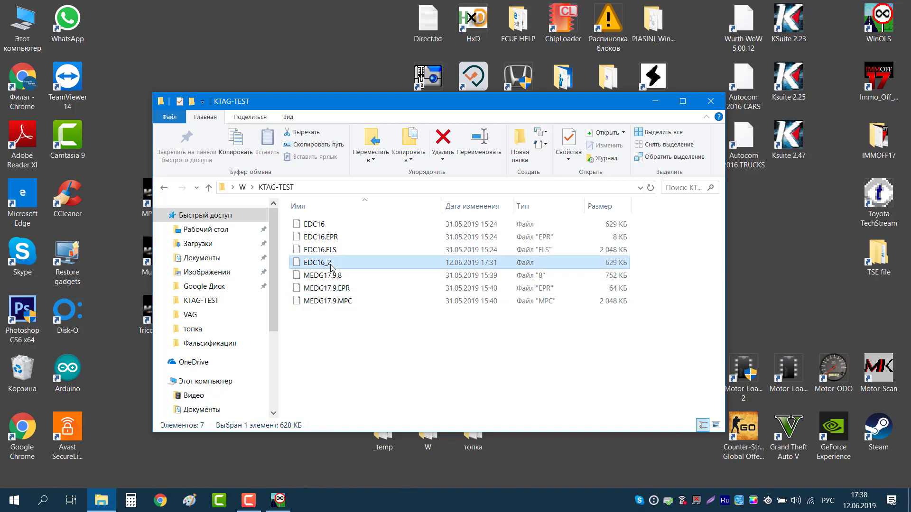
Examine the combined EDC16 backup alongside the separate EDC16.EPR and EDC16.FLS files, comparing their types and sizes.
click(347, 230)
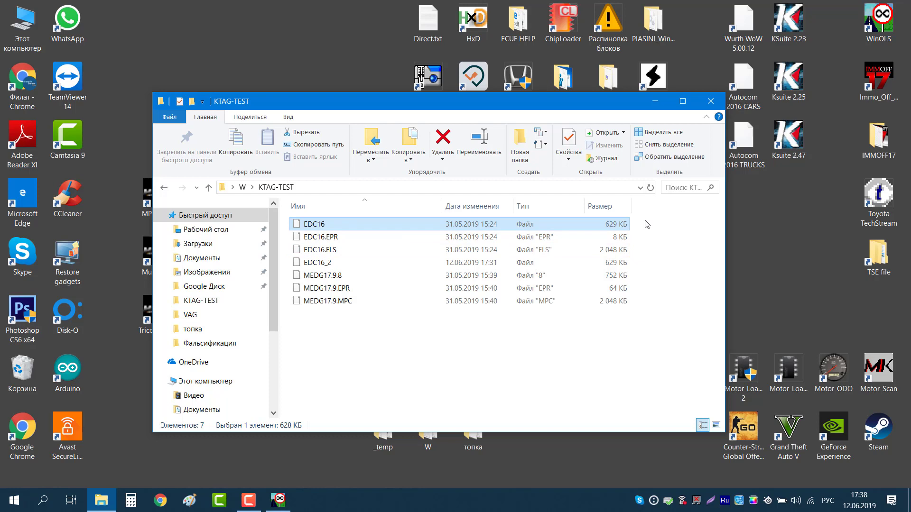
drag(646, 222, 619, 250)
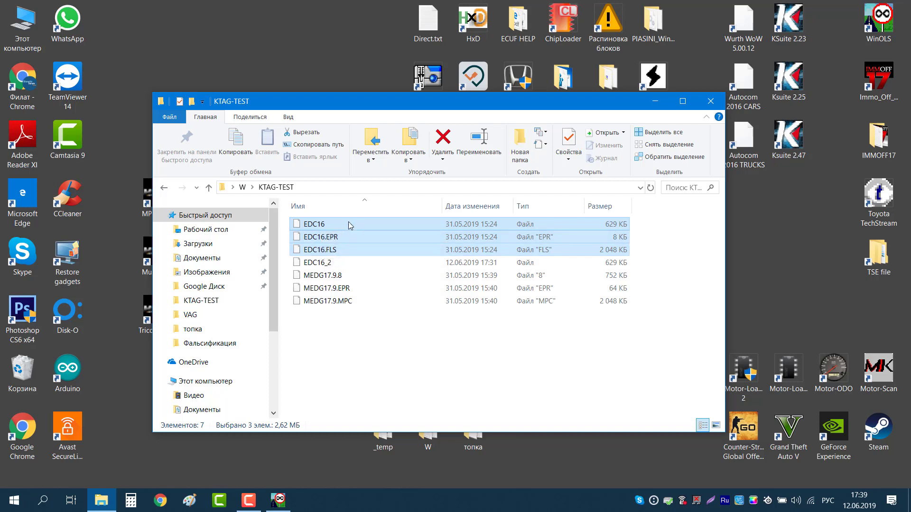
click(331, 266)
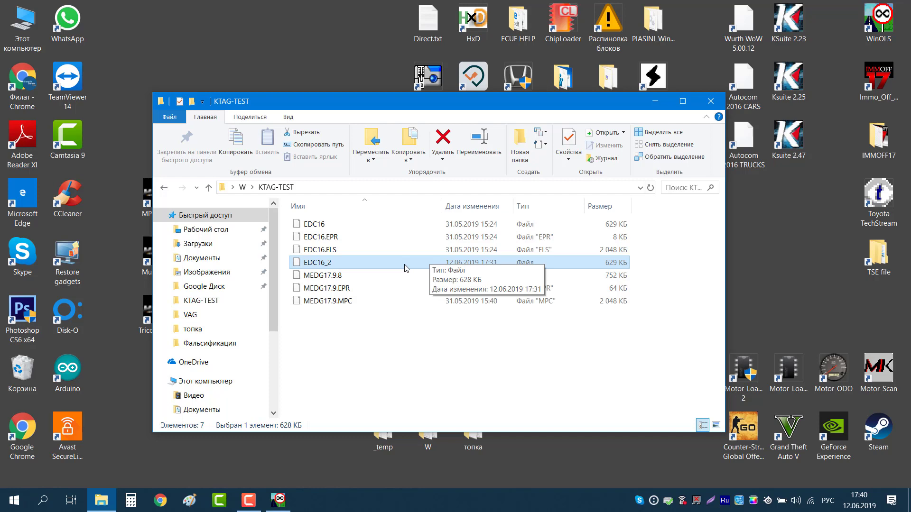
click(373, 240)
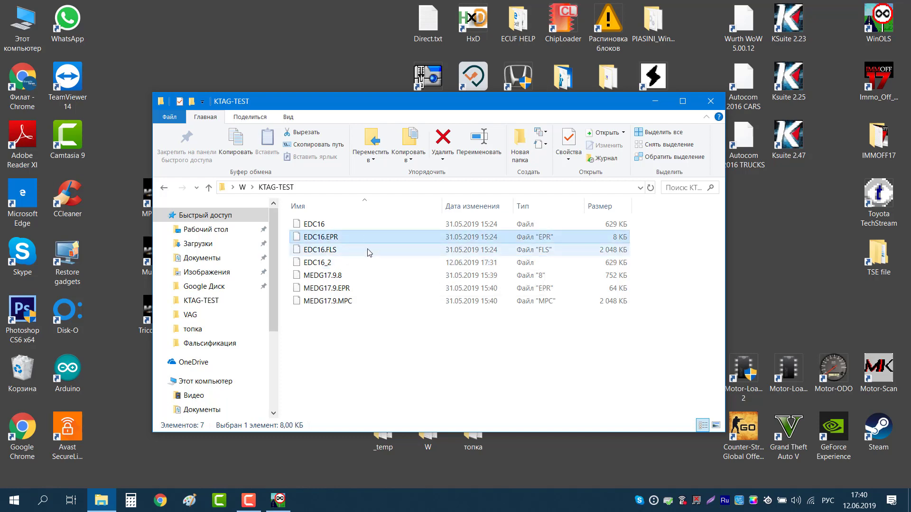
click(369, 252)
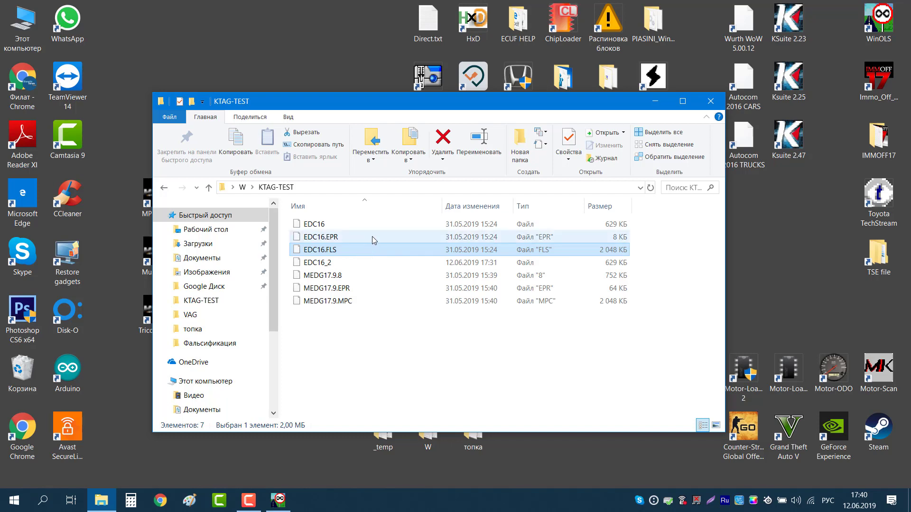
click(373, 238)
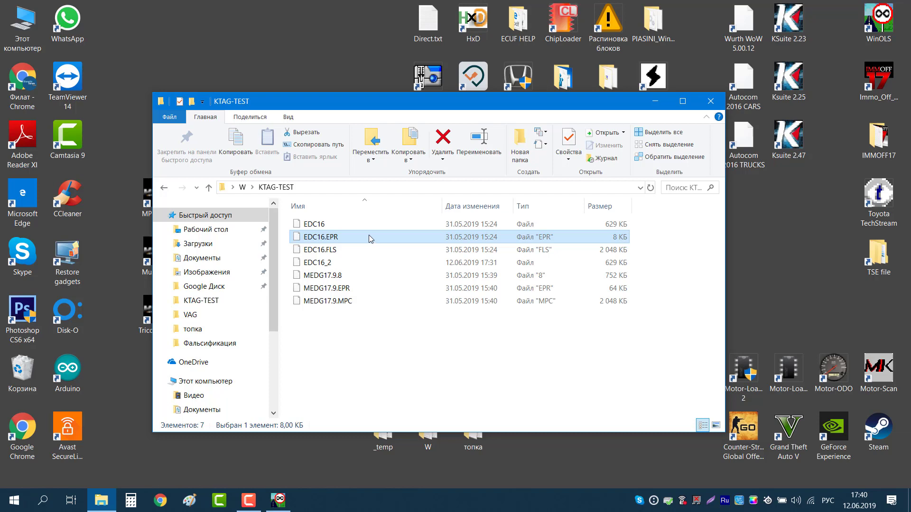
click(317, 223)
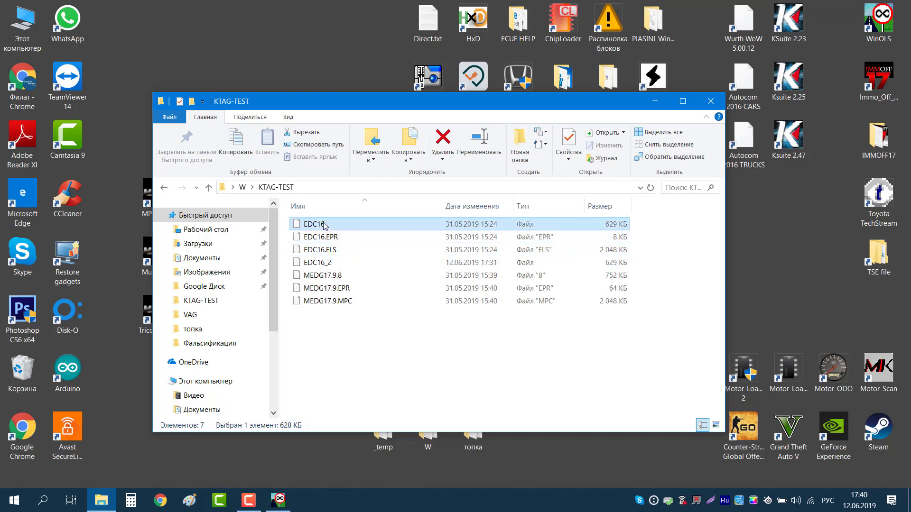
click(342, 238)
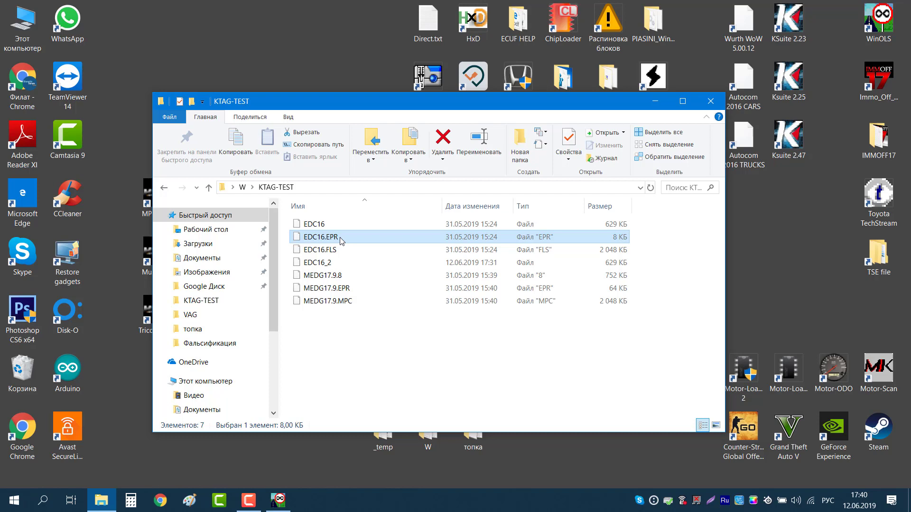
click(378, 252)
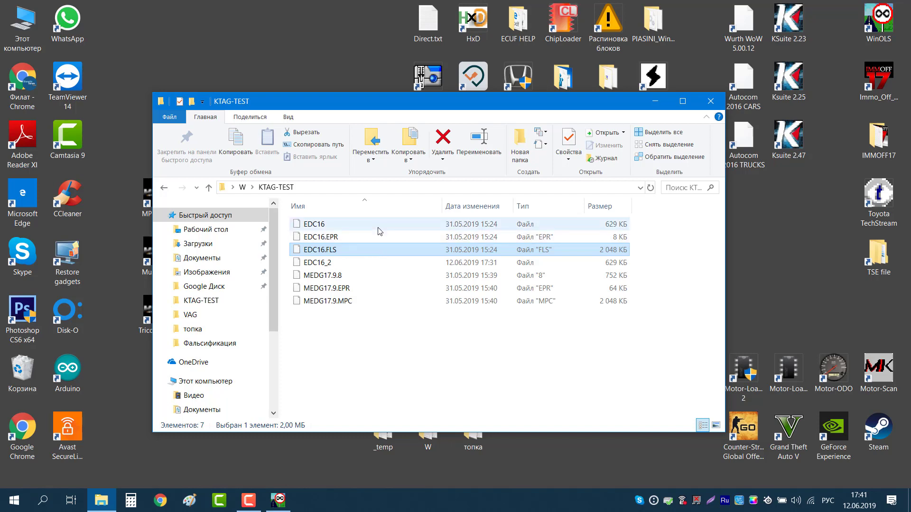
click(379, 231)
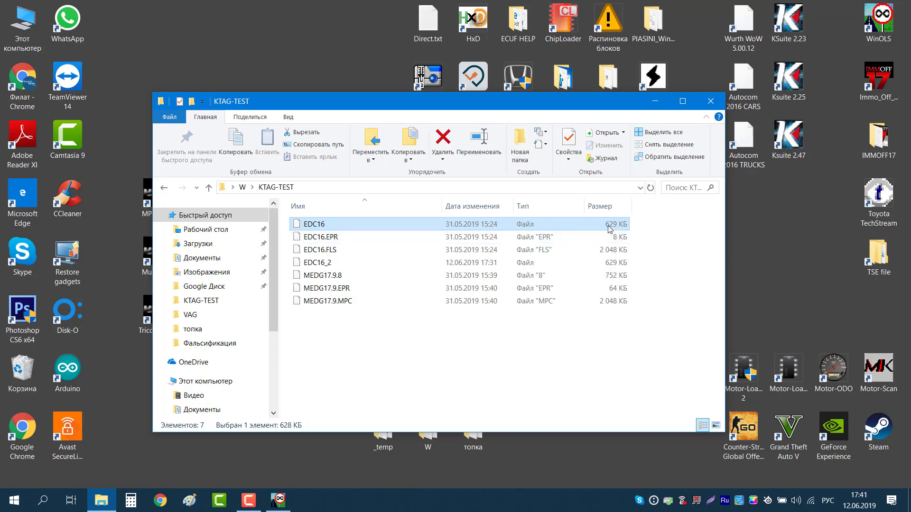
click(636, 250)
click(630, 238)
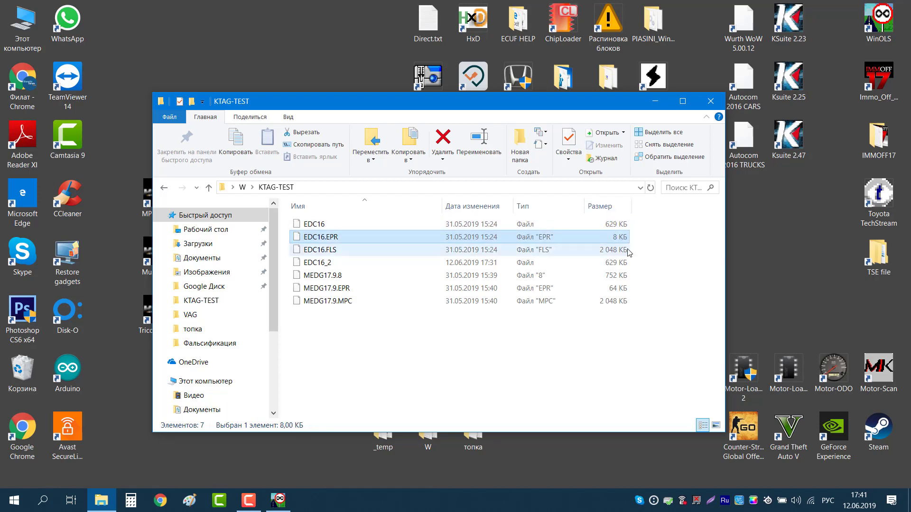
click(625, 227)
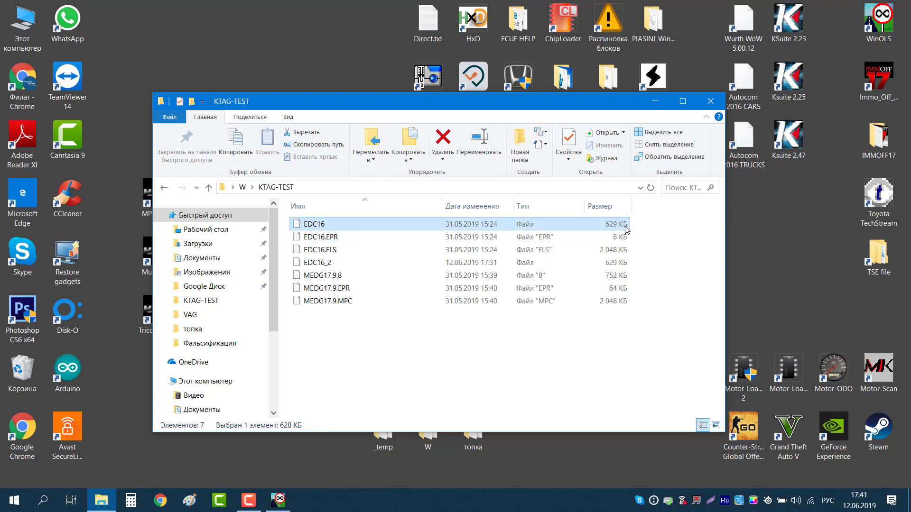
click(324, 236)
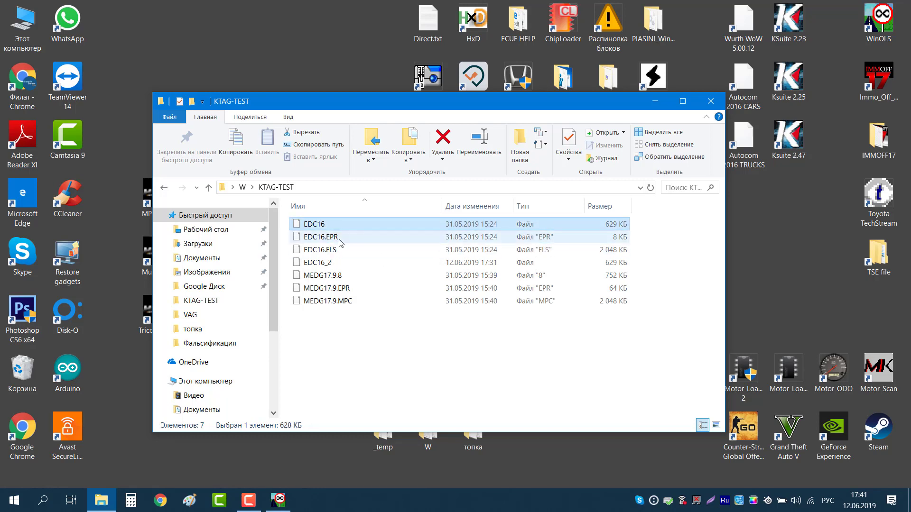
click(335, 250)
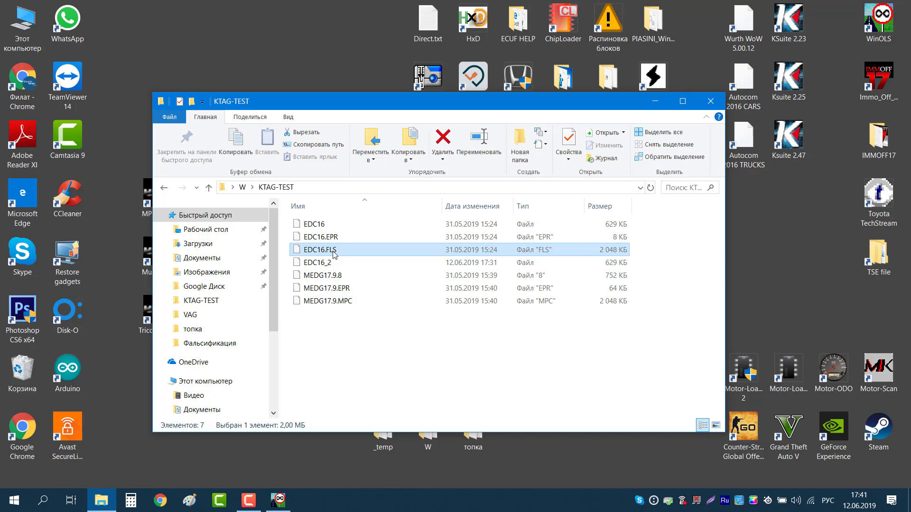
Switch to WinOLS, close the 10007.ols project and restore the program window to its smaller size.
click(278, 500)
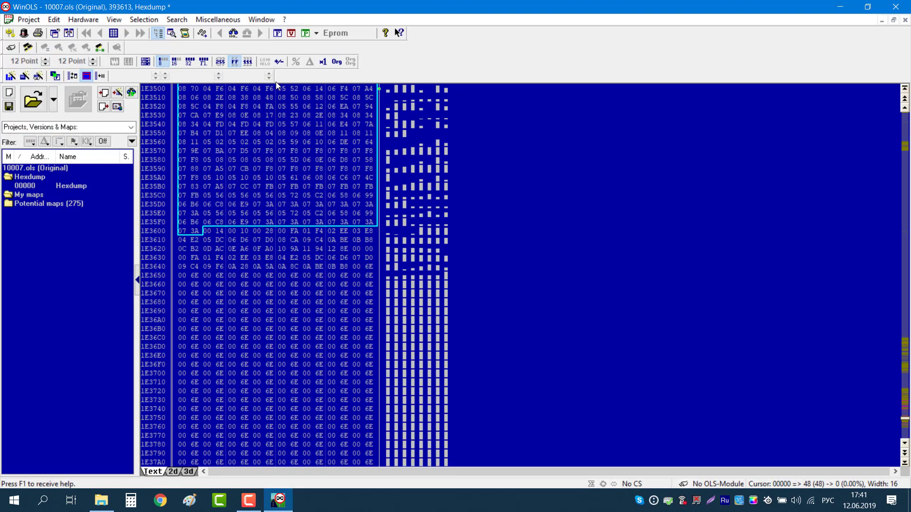
click(905, 20)
click(348, 274)
click(357, 295)
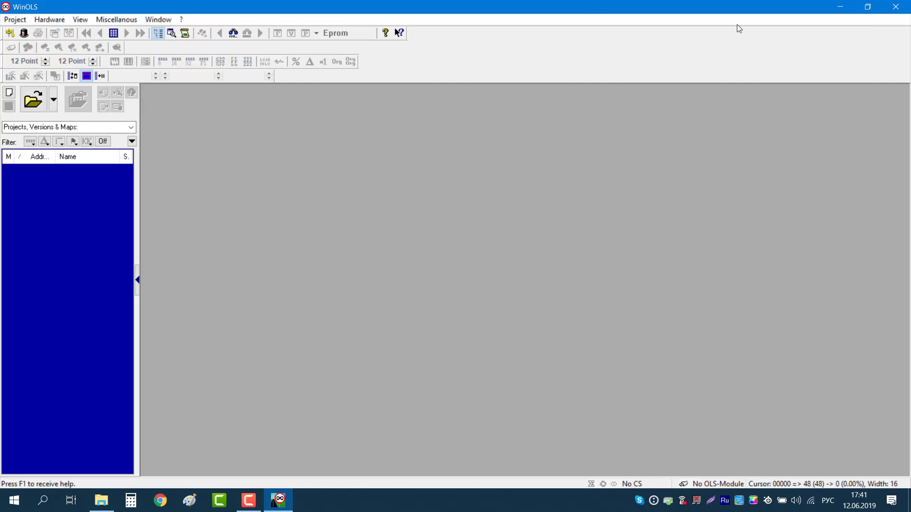
click(867, 7)
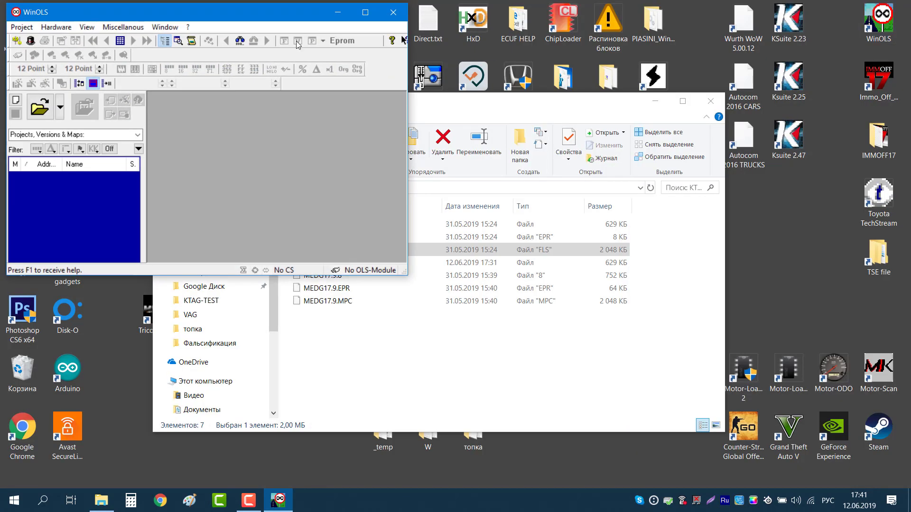
Place the KTAG-TEST folder window beside WinOLS and import the combined EDC16 file as a new project.
click(518, 102)
drag(316, 227, 342, 230)
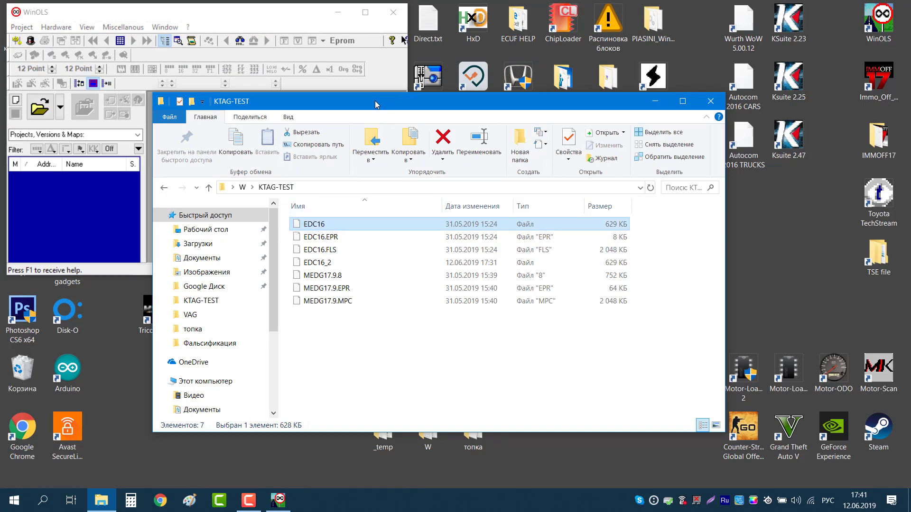
drag(375, 103, 482, 106)
drag(433, 226, 201, 161)
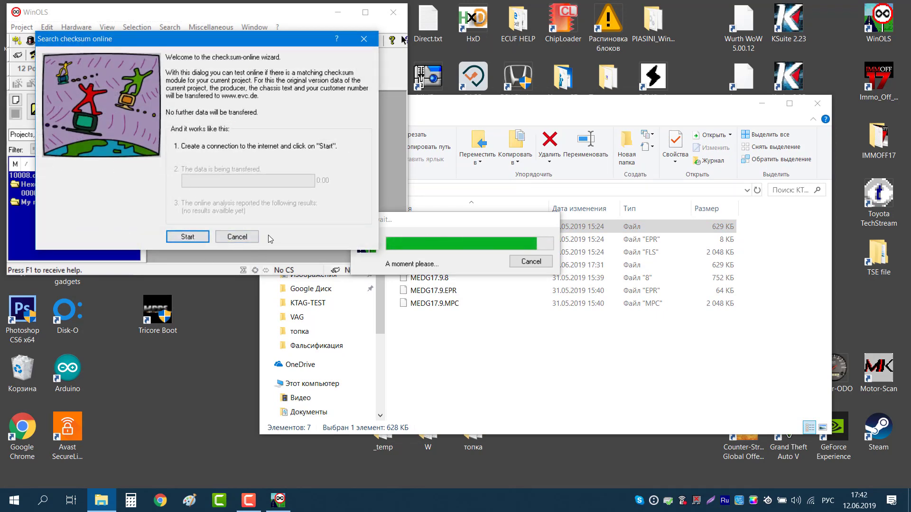
Cancel the online checksum search and the Checksums dialog, and accept the project properties without filling in vehicle data.
click(237, 236)
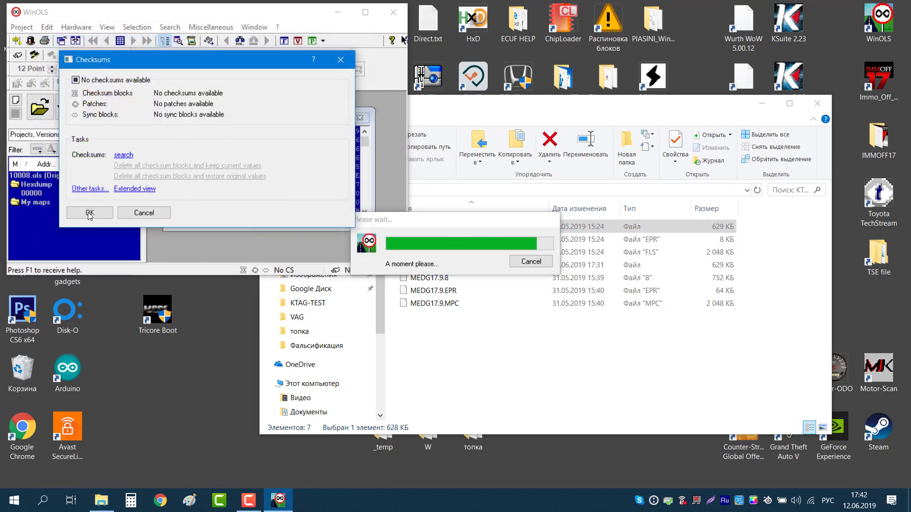
click(152, 214)
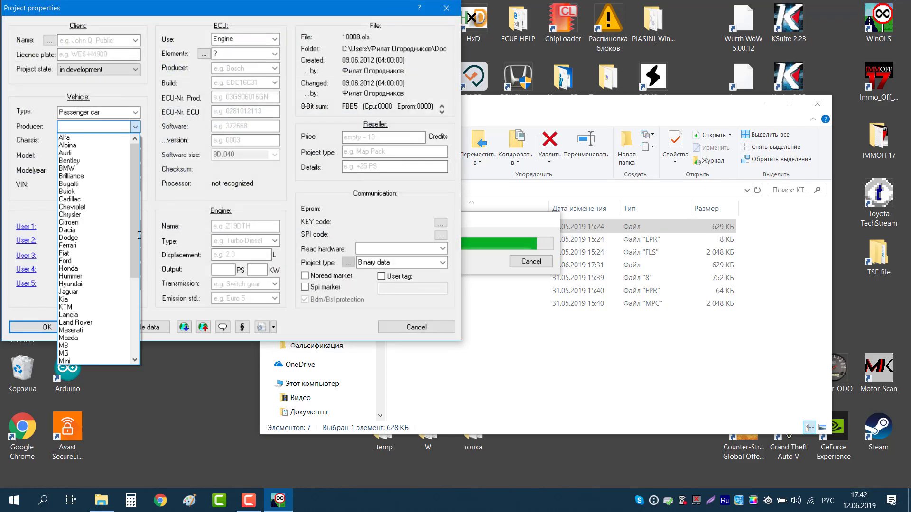
click(47, 329)
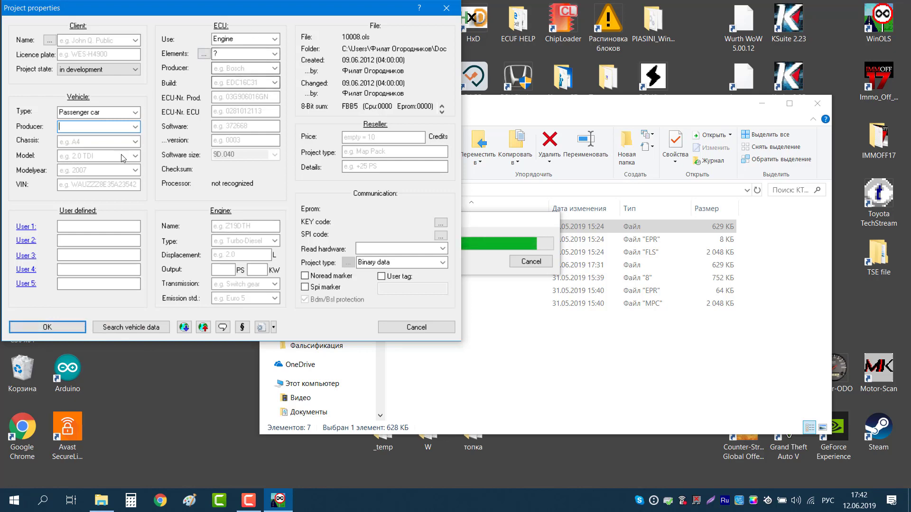
click(47, 327)
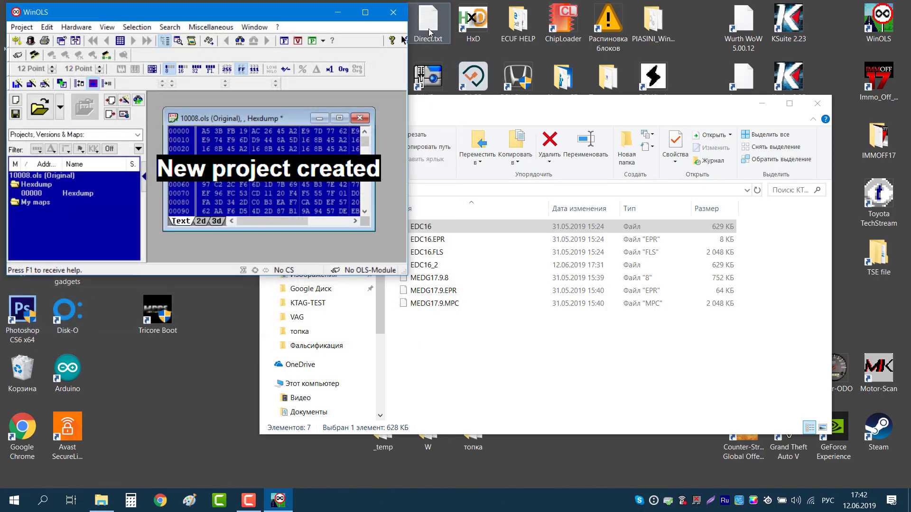
Maximise WinOLS and the hexdump of the combined EDC16 file, and examine its data from start to end.
click(366, 12)
click(334, 110)
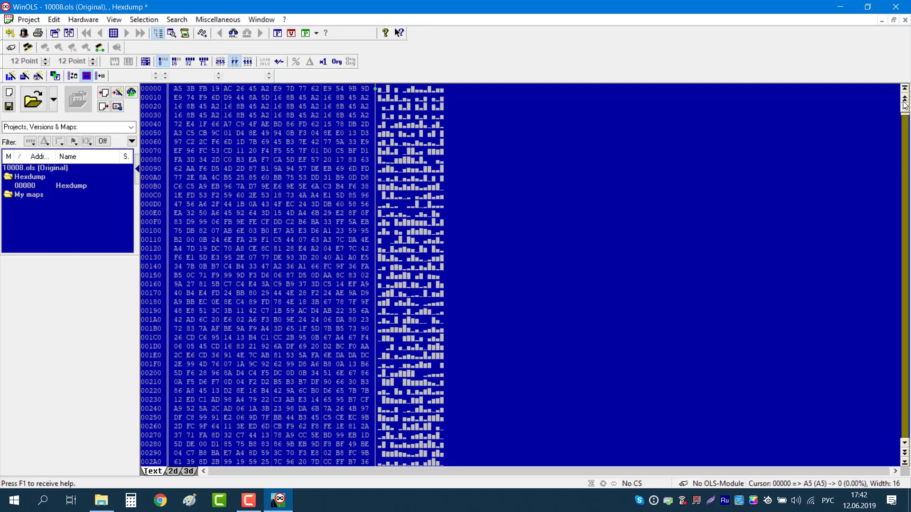
mouse_move(905, 117)
mouse_down()
mouse_move(907, 431)
mouse_move(907, 114)
mouse_up()
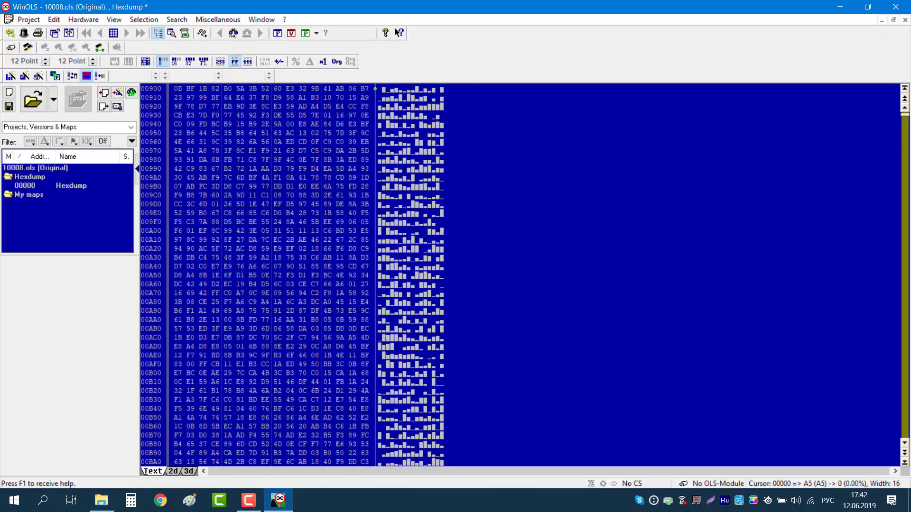
drag(908, 118, 907, 118)
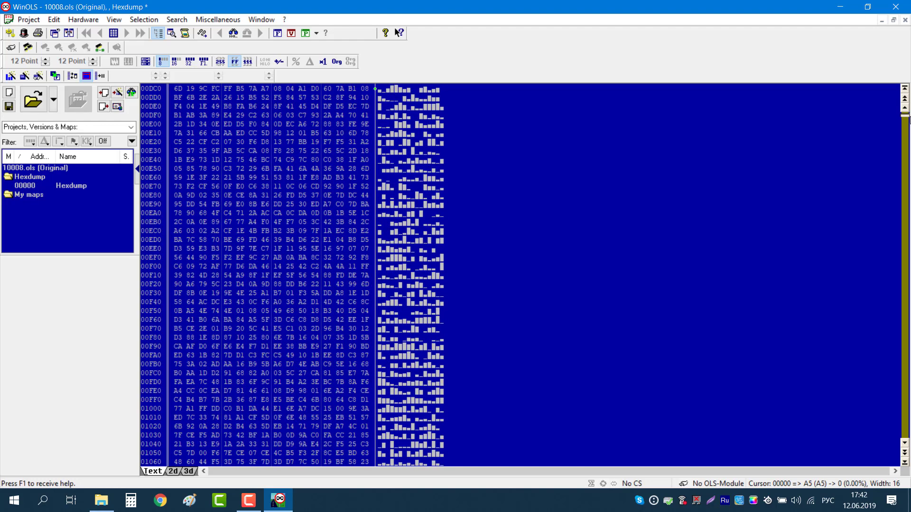
drag(908, 118, 908, 441)
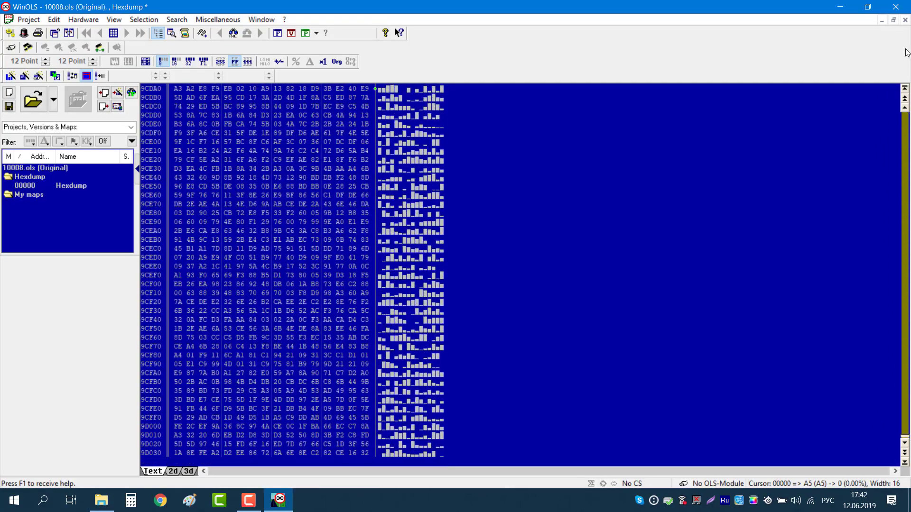
Close WinOLS without saving the 10008.ols project and reposition the KTAG-TEST folder window on the desktop.
click(906, 6)
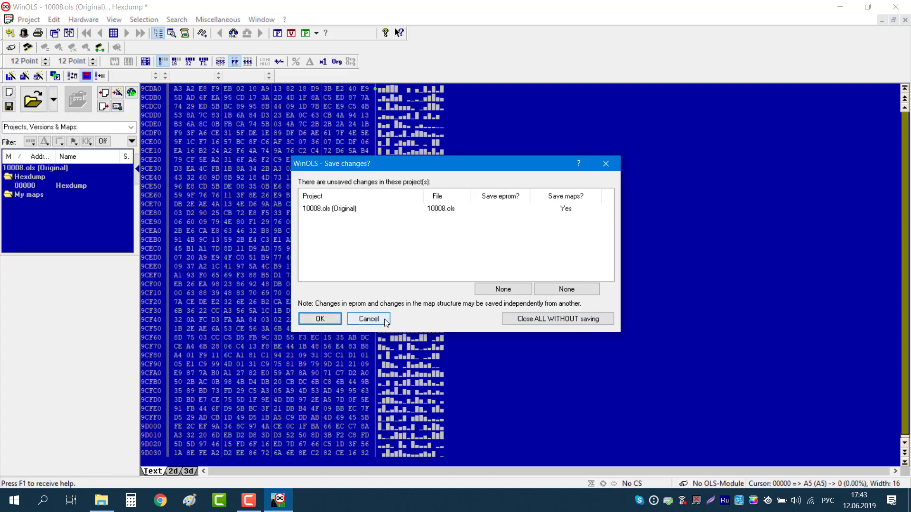
click(562, 320)
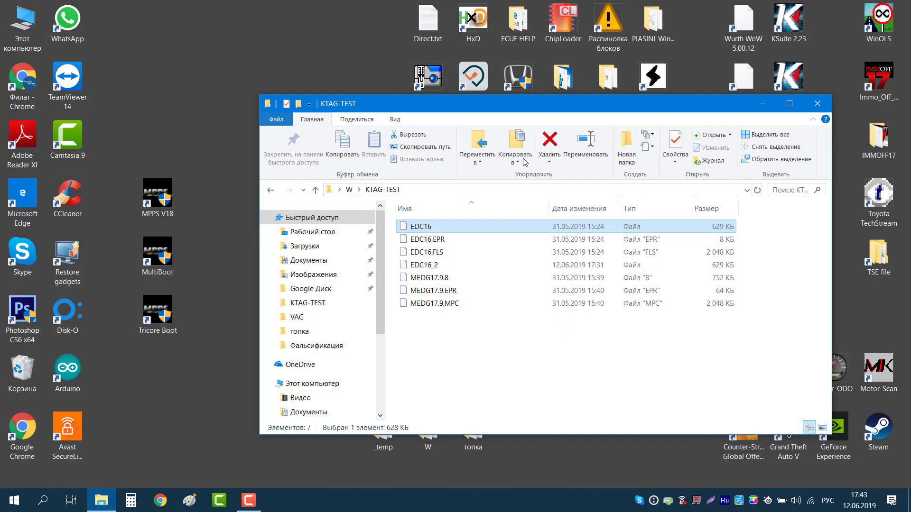
drag(536, 109, 485, 112)
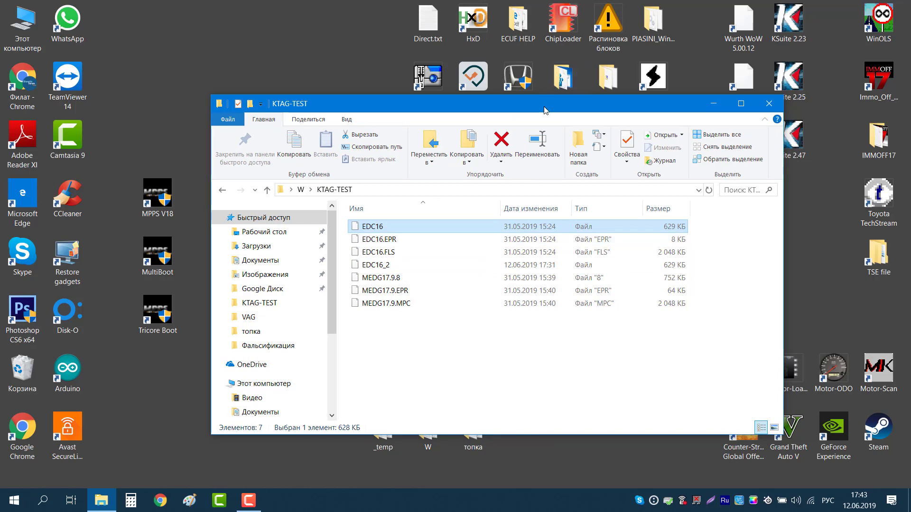
Reposition the KTAG-TEST folder window and compare the combined EDC16 and EDC16_2 files with the separate EDC16.EPR and EDC16.FLS files.
drag(546, 109, 484, 91)
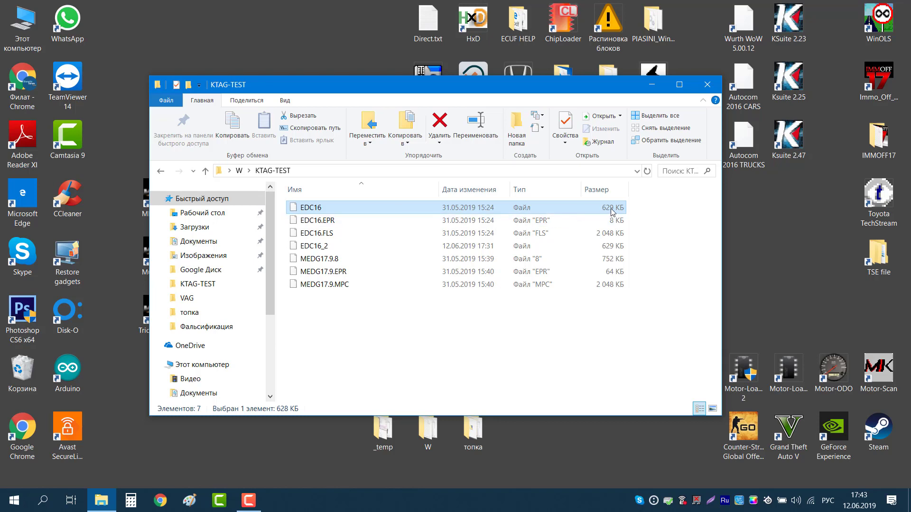
click(437, 222)
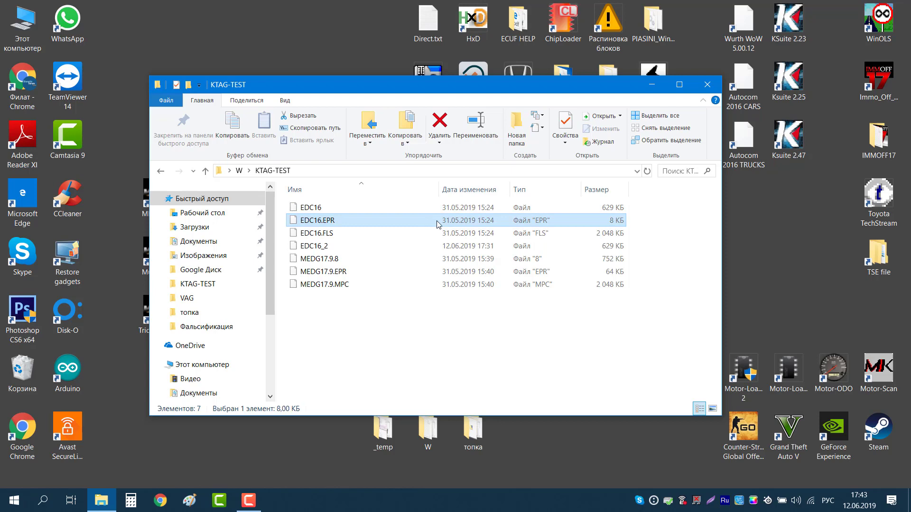
click(429, 236)
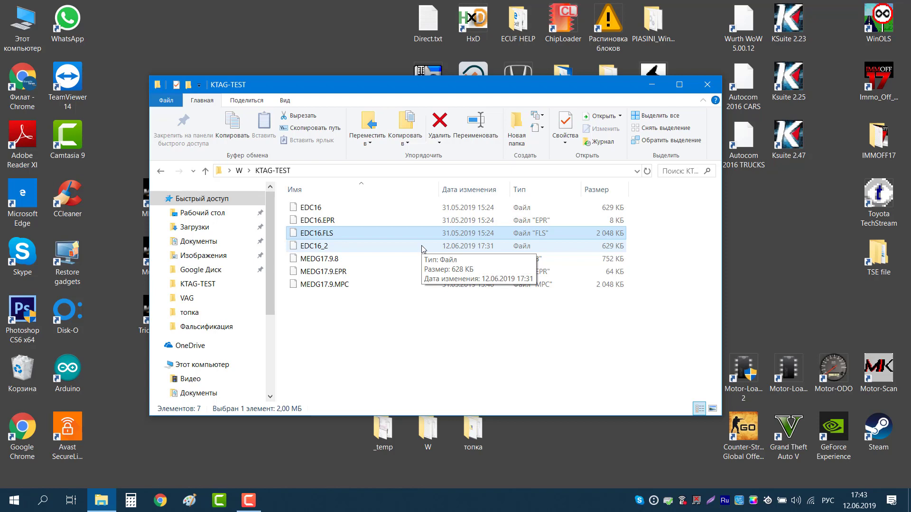
click(423, 247)
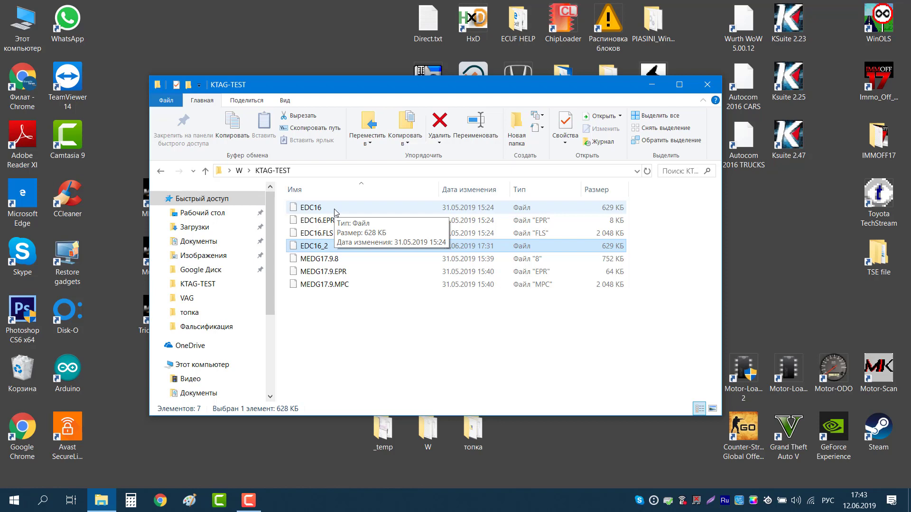
click(375, 208)
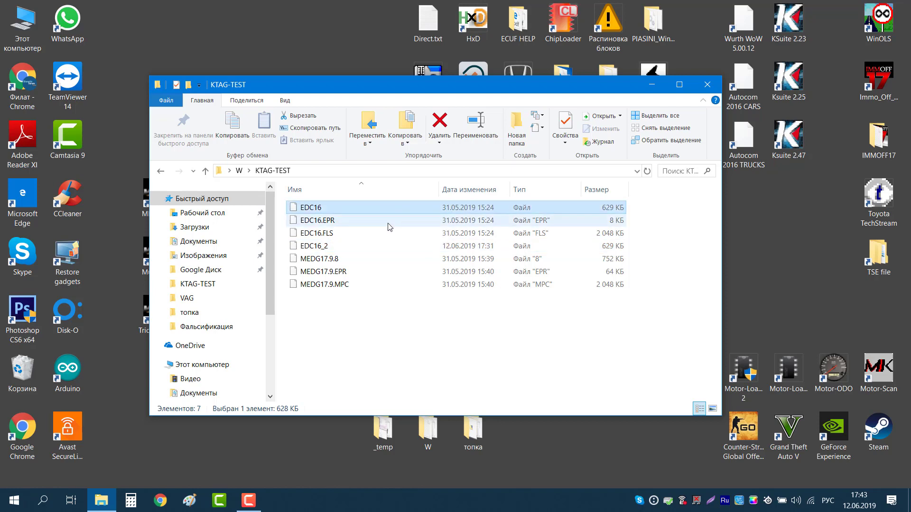
click(388, 226)
click(387, 238)
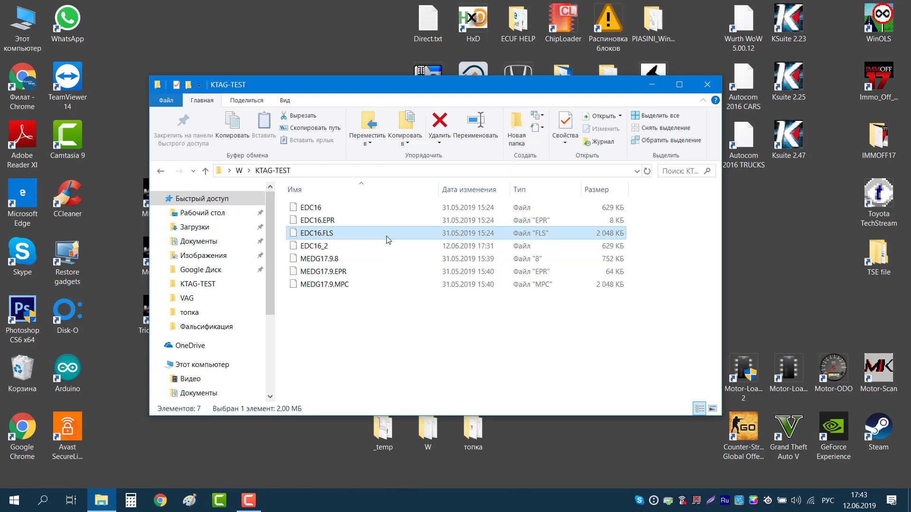
Compare the combined MEDG17.9.8 backup with the separate MEDG17.9.EPR and MEDG17.9.MPC files in the folder.
click(363, 261)
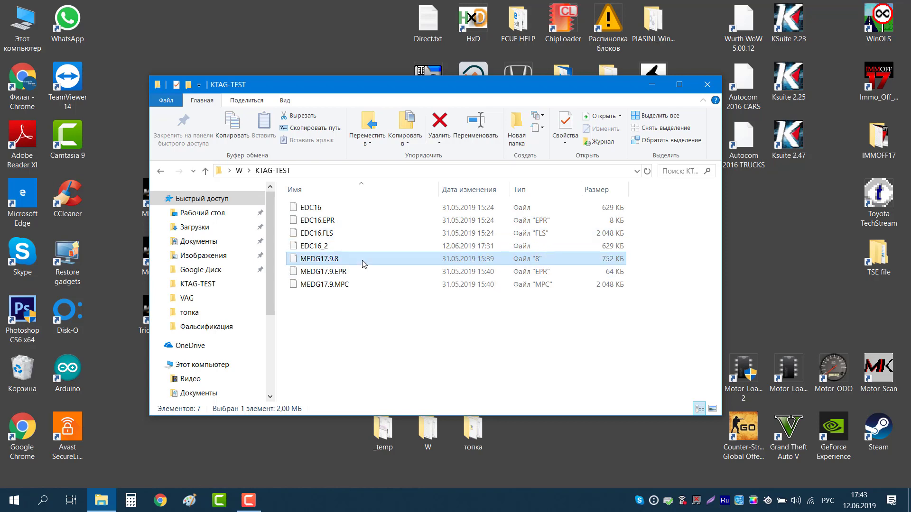
click(366, 273)
click(356, 260)
click(360, 275)
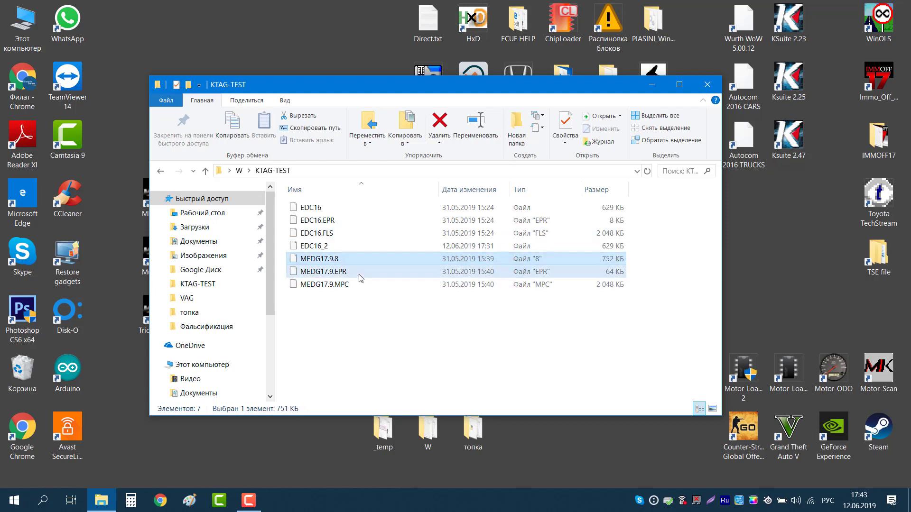
click(359, 287)
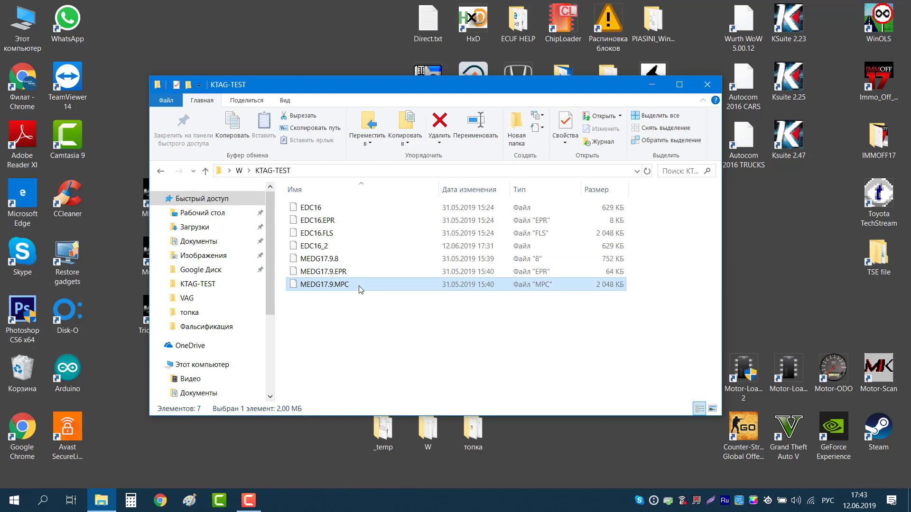
click(252, 500)
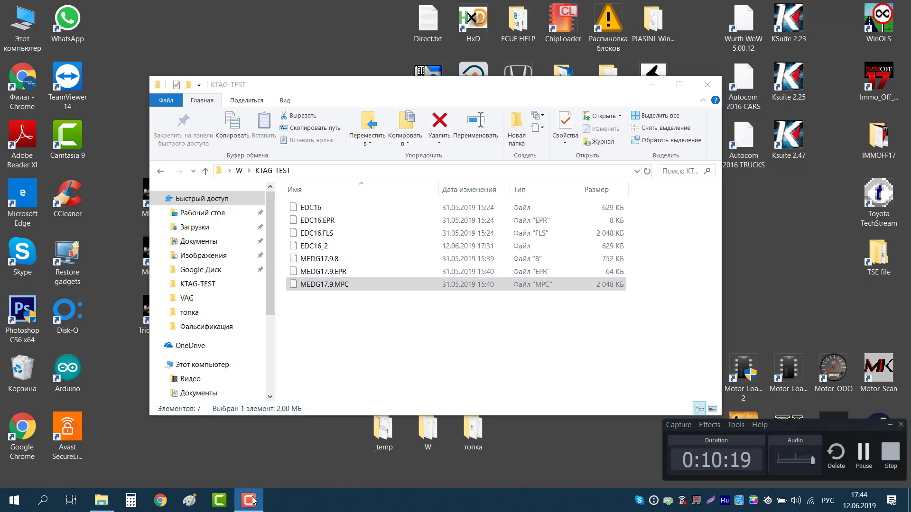